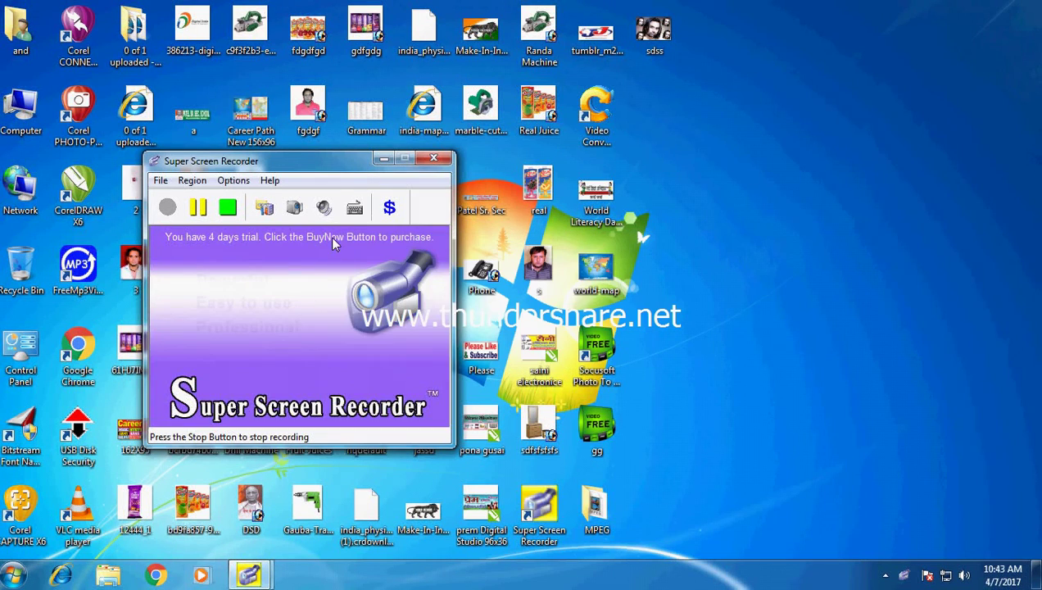
- Refresh the desktop twice, then launch Adobe Photoshop 7.0 from the Start menu
click(384, 158)
right_click(717, 242)
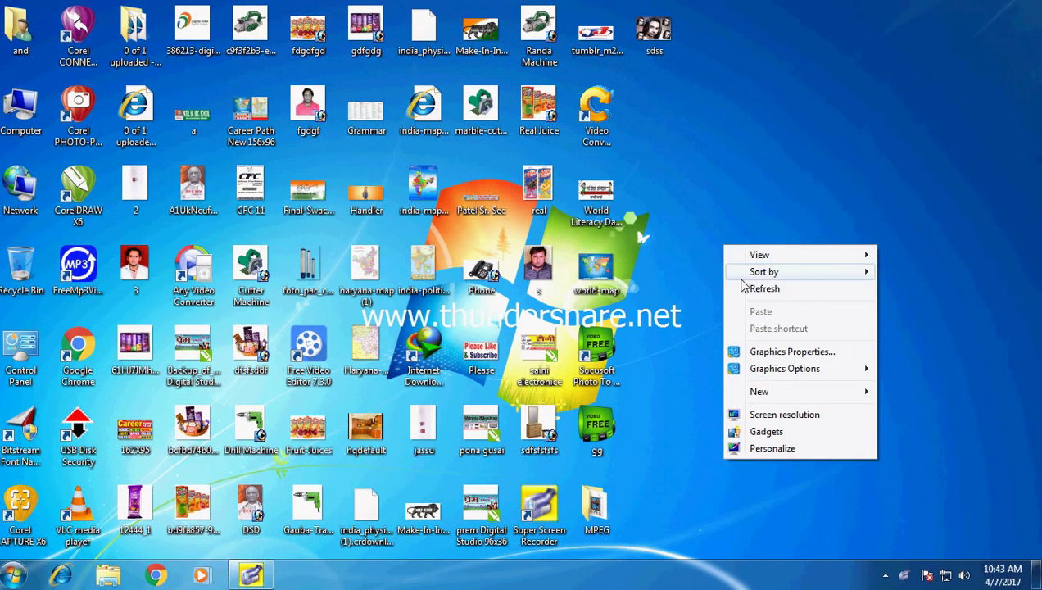
click(750, 288)
right_click(721, 272)
click(749, 317)
click(15, 573)
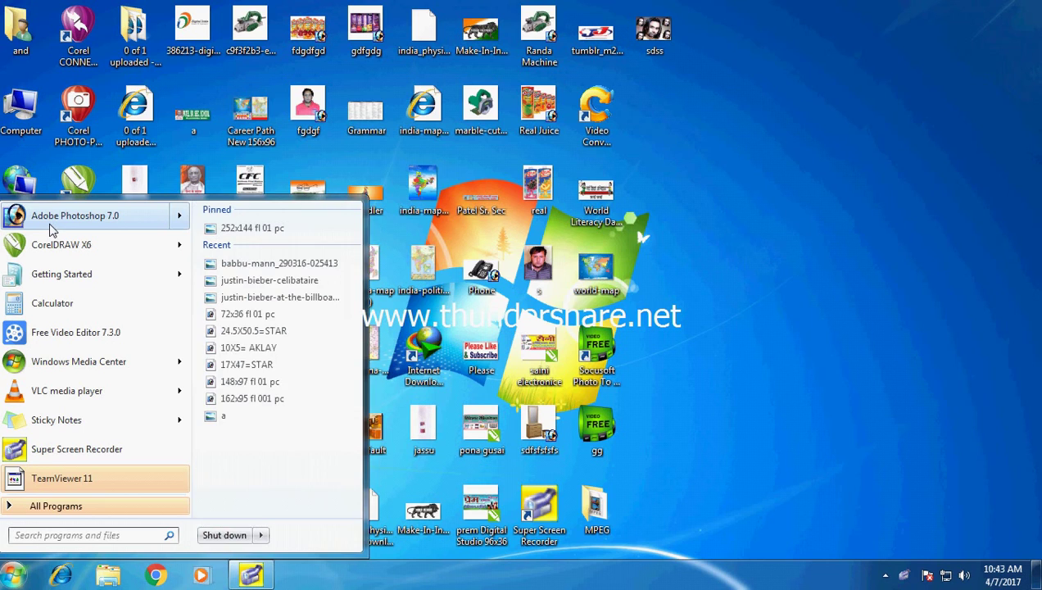
click(51, 222)
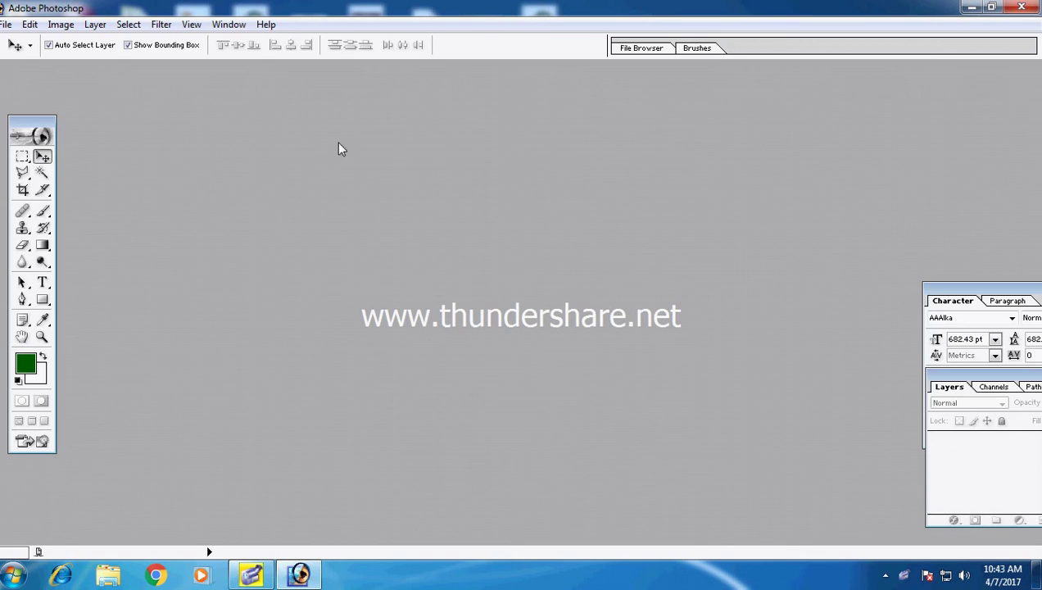
- Browse to Data File (D:) and open the long-haired man's portrait JPEG
click(6, 24)
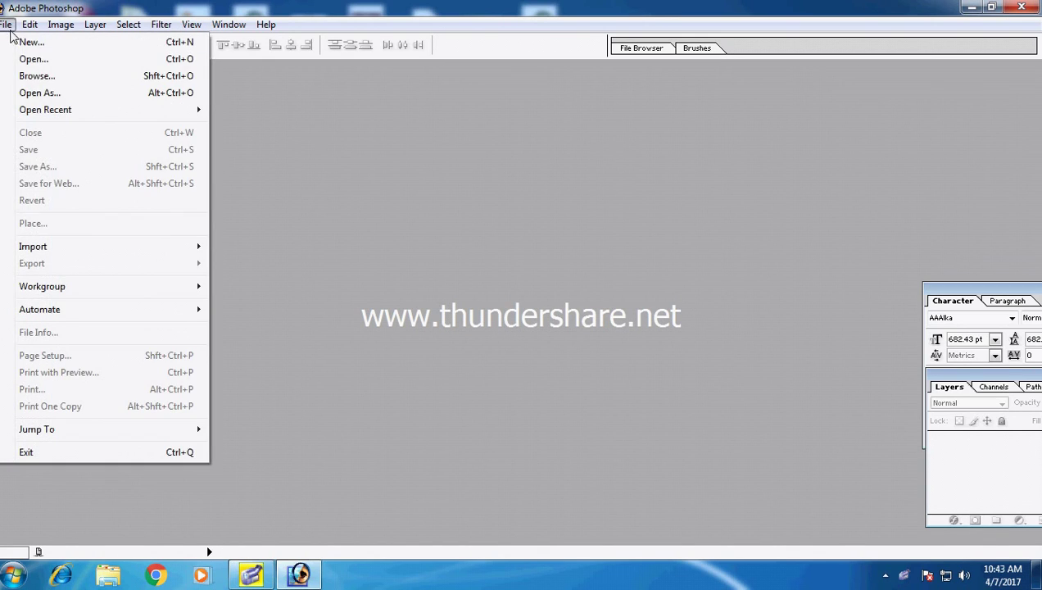
click(35, 60)
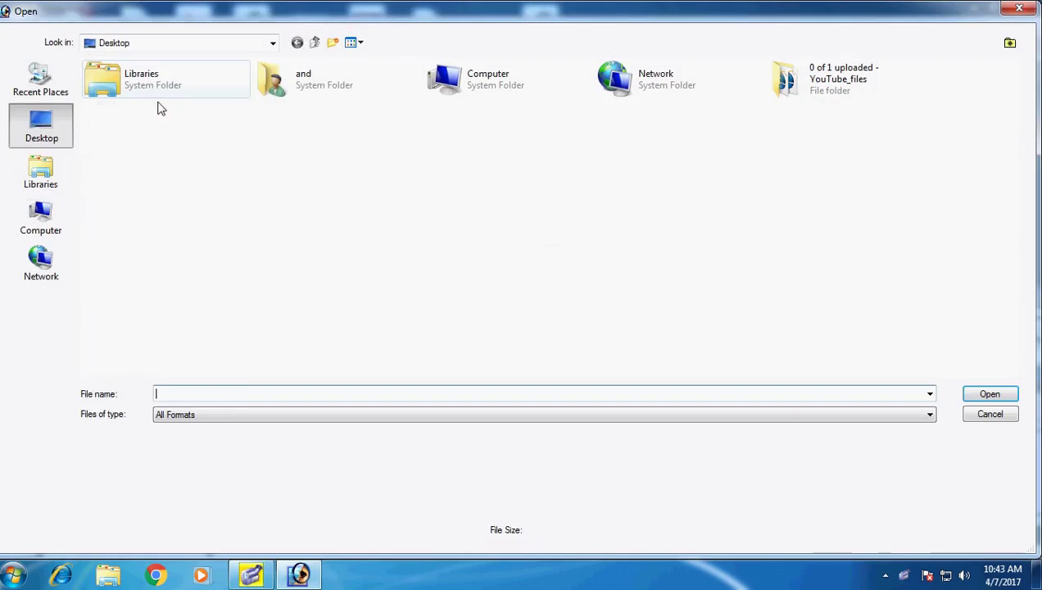
double_click(448, 88)
double_click(323, 105)
scroll(540, 291, down, 5)
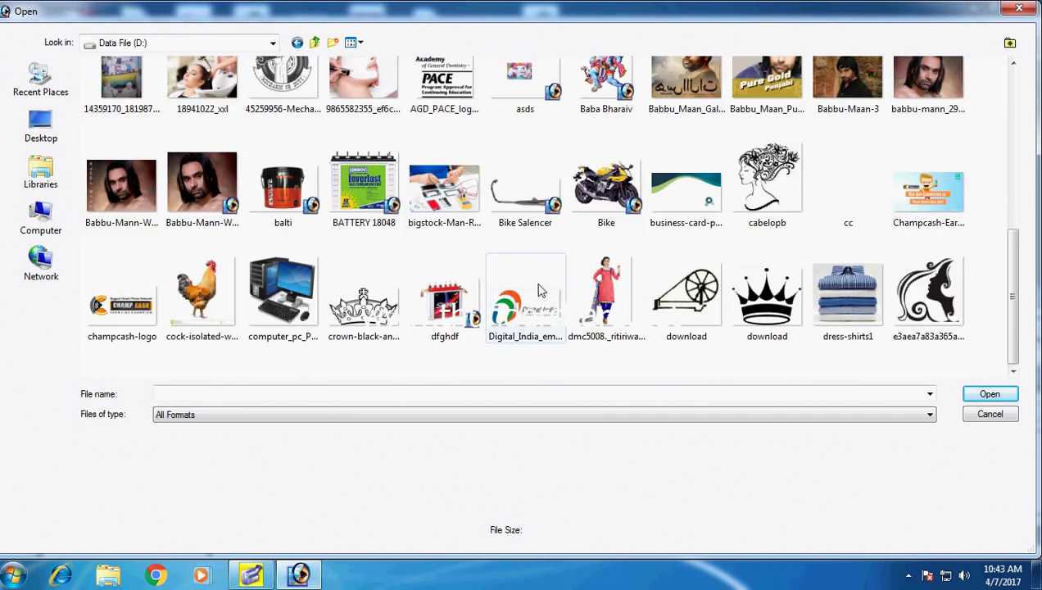
scroll(541, 291, up, 3)
scroll(536, 291, up, 2)
scroll(465, 288, down, 1)
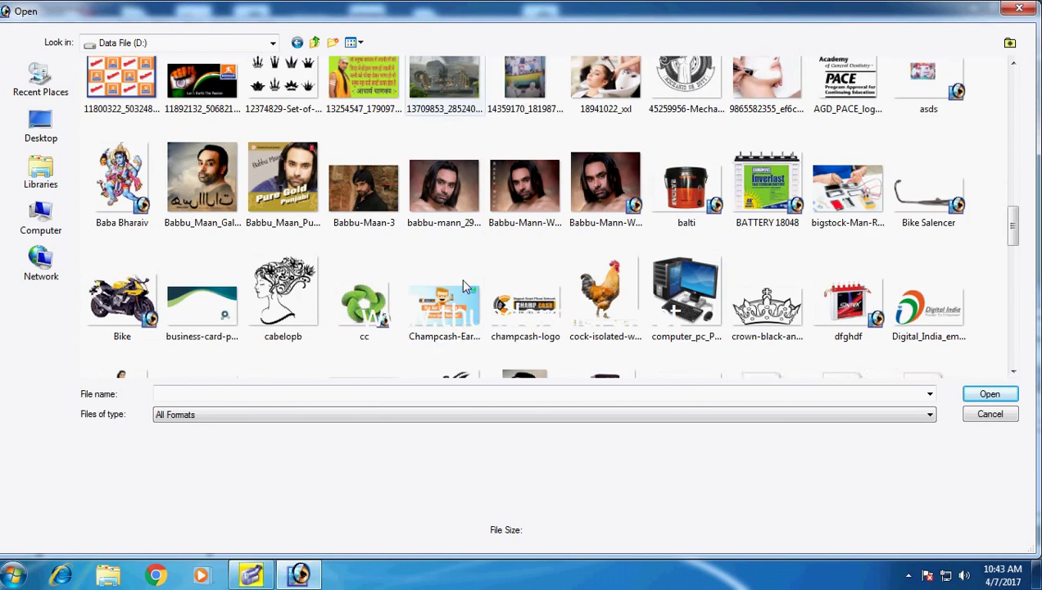
click(427, 184)
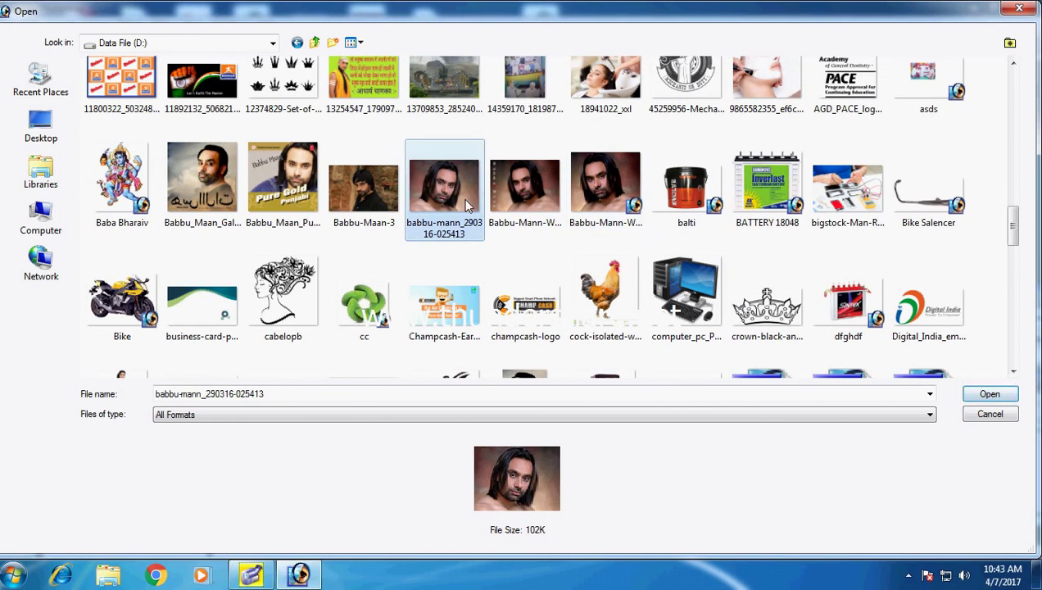
click(980, 396)
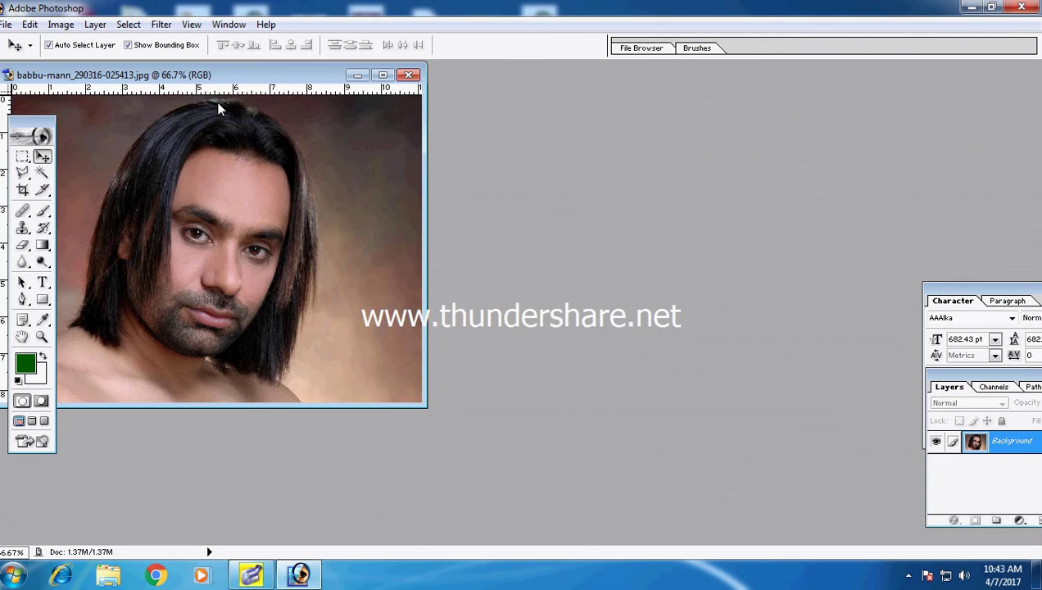
- Maximize the photo at 200% zoom and apply Auto Levels and Auto Contrast
double_click(183, 74)
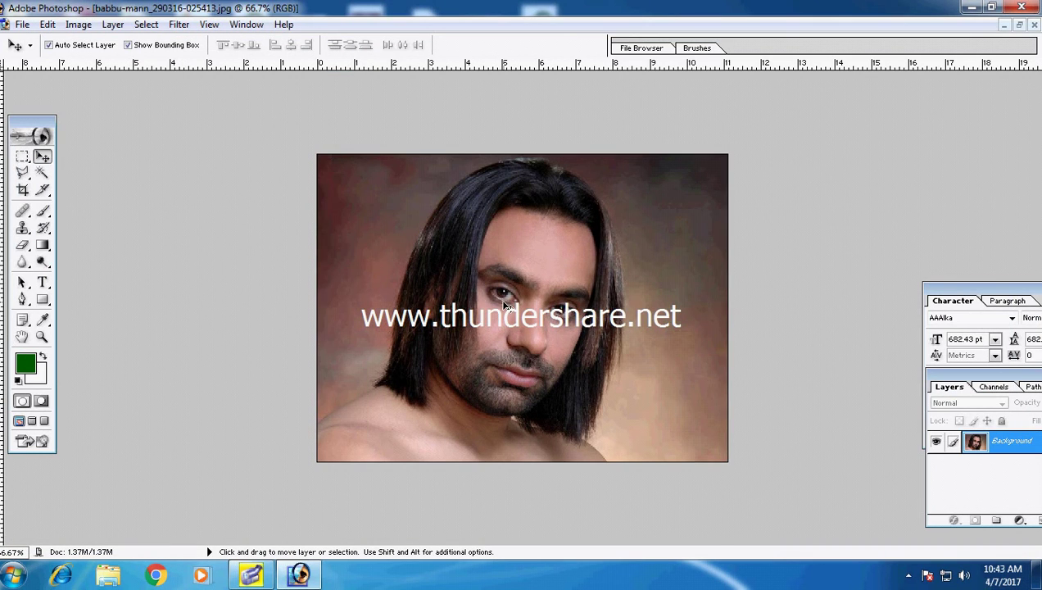
key(ctrl+plus)
key(ctrl+plus)
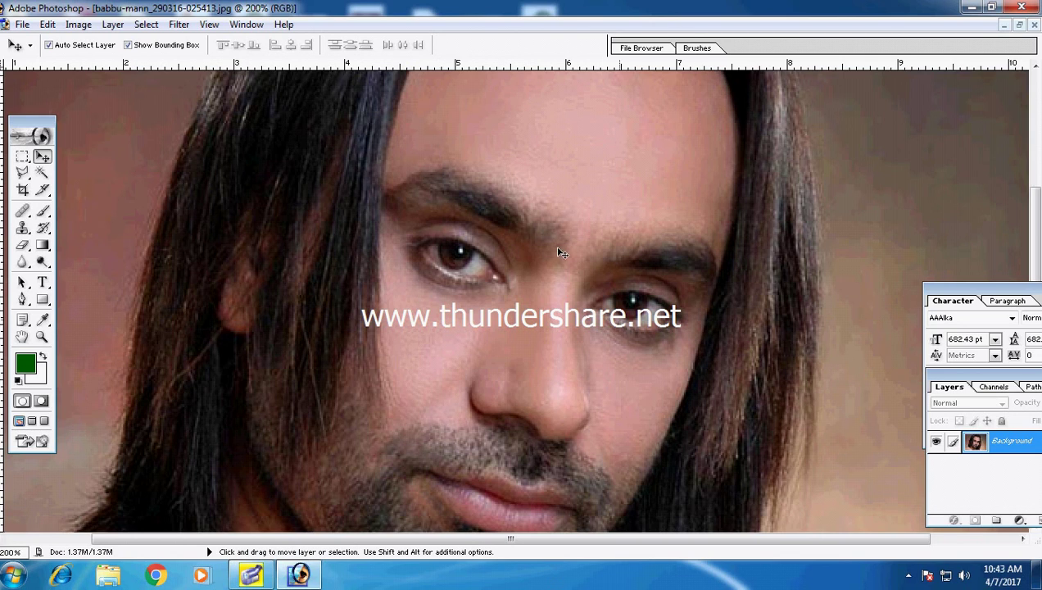
click(78, 25)
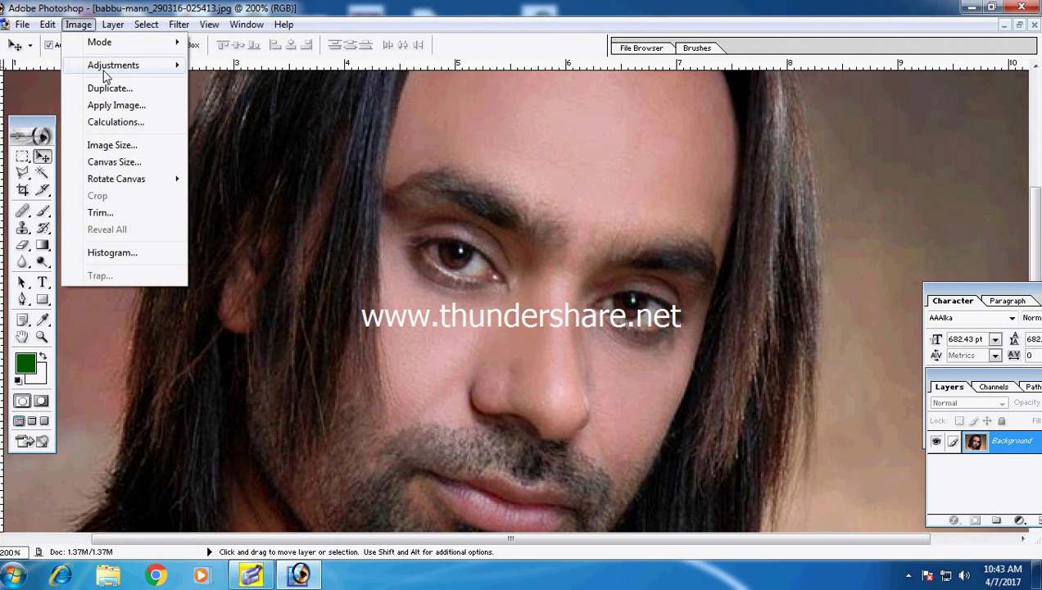
mouse_move(114, 64)
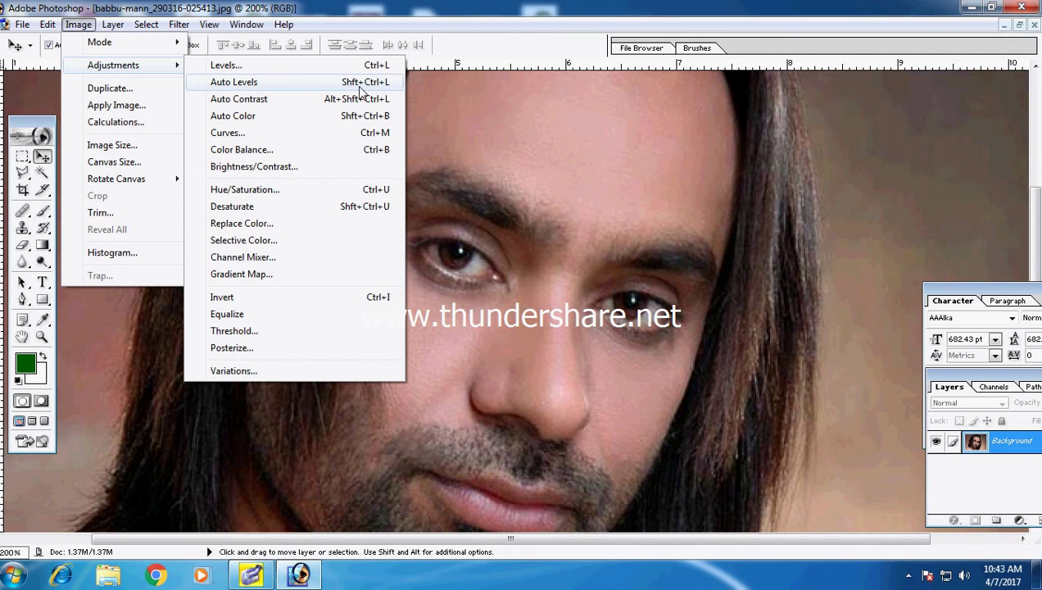
click(211, 84)
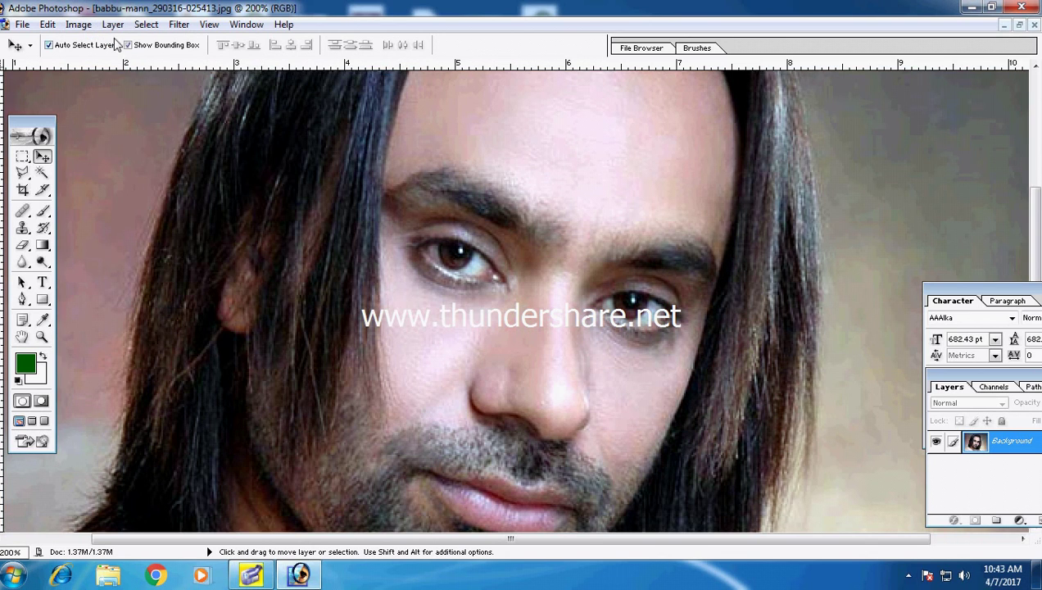
click(82, 25)
mouse_move(114, 66)
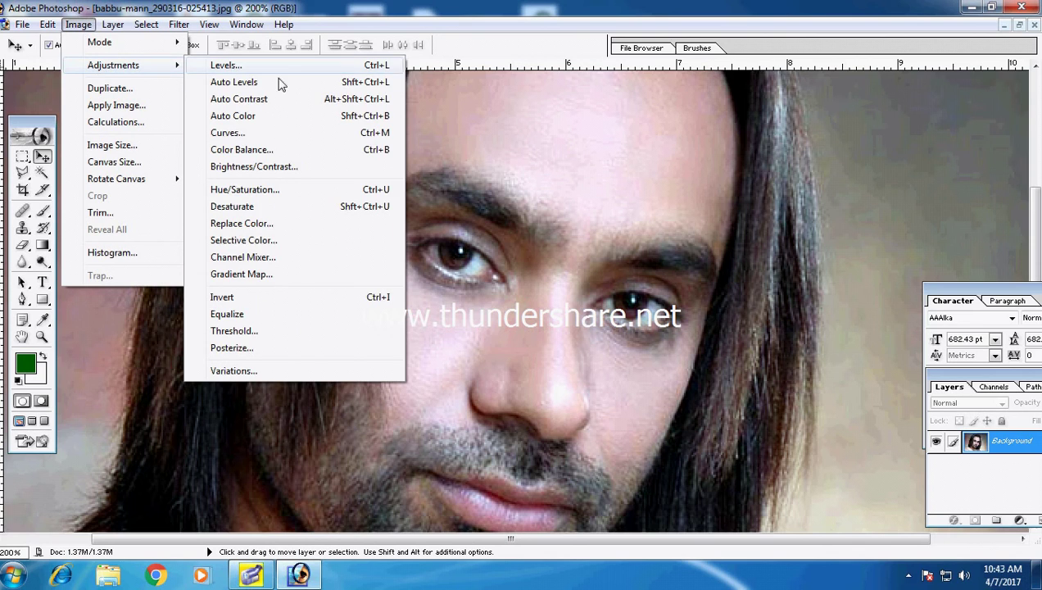
click(227, 102)
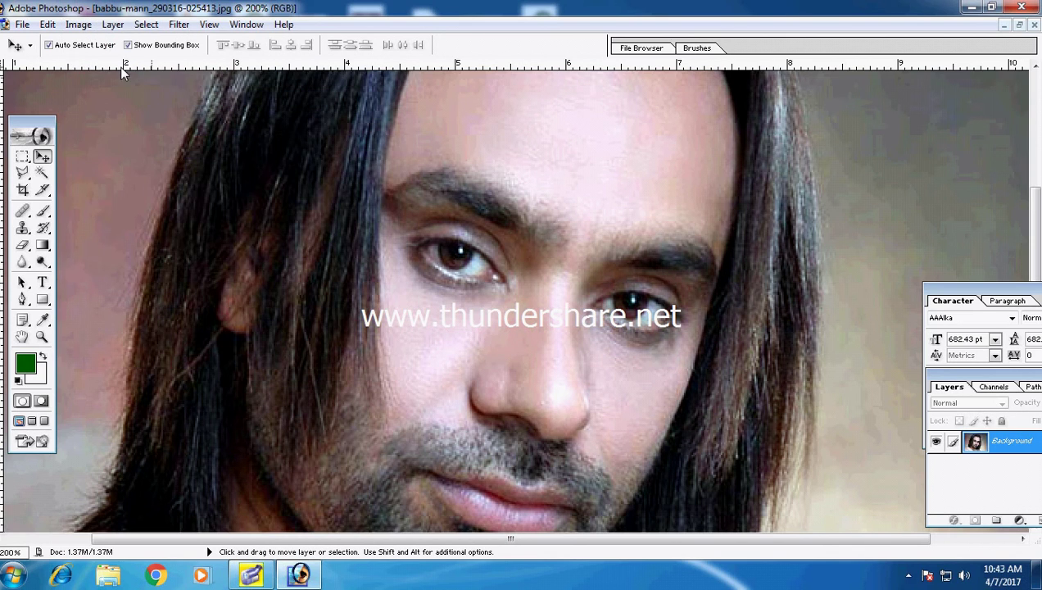
click(79, 24)
mouse_move(113, 64)
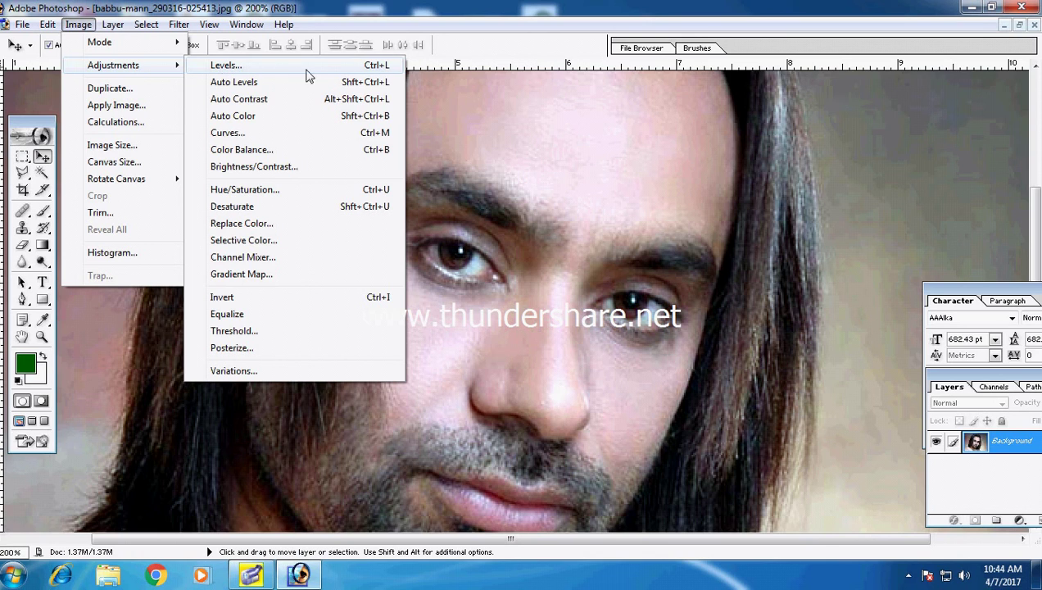
- Apply Levels with input 0 / 1.30 / 236 and output black 14, then view at 100%
click(223, 69)
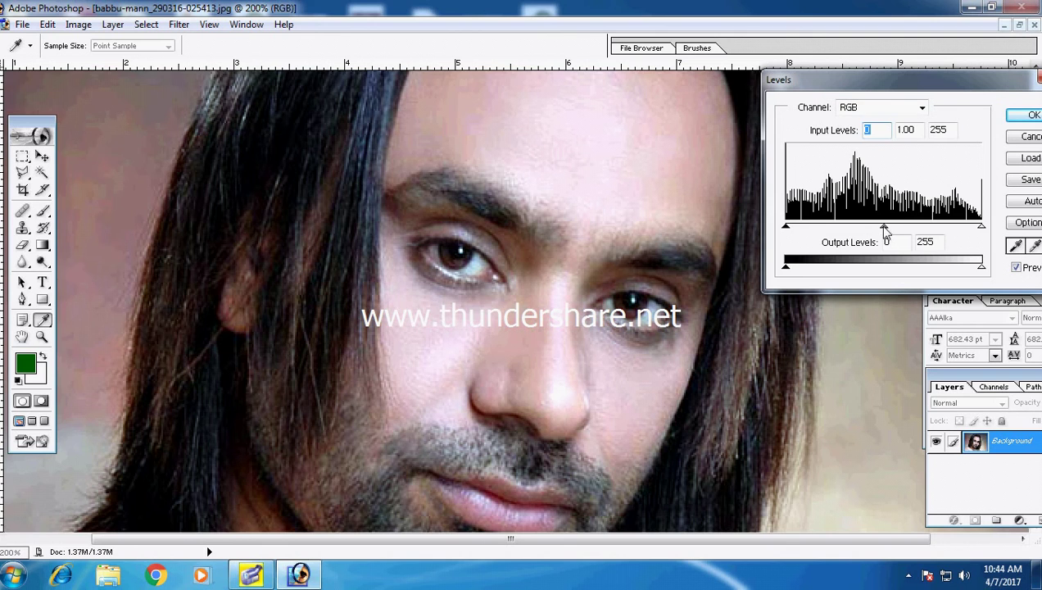
drag(884, 230, 864, 229)
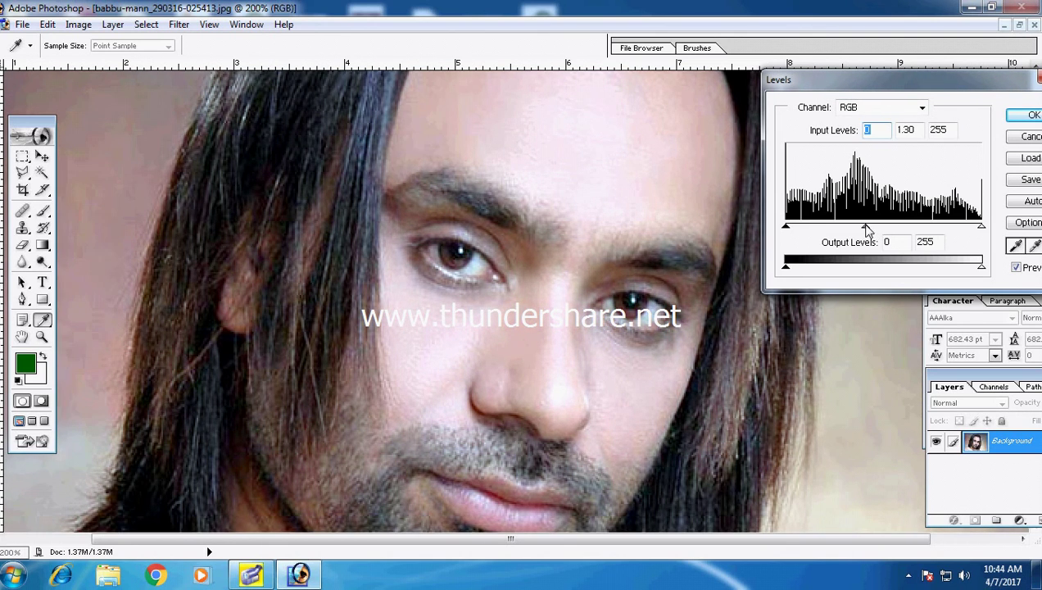
drag(985, 230, 968, 232)
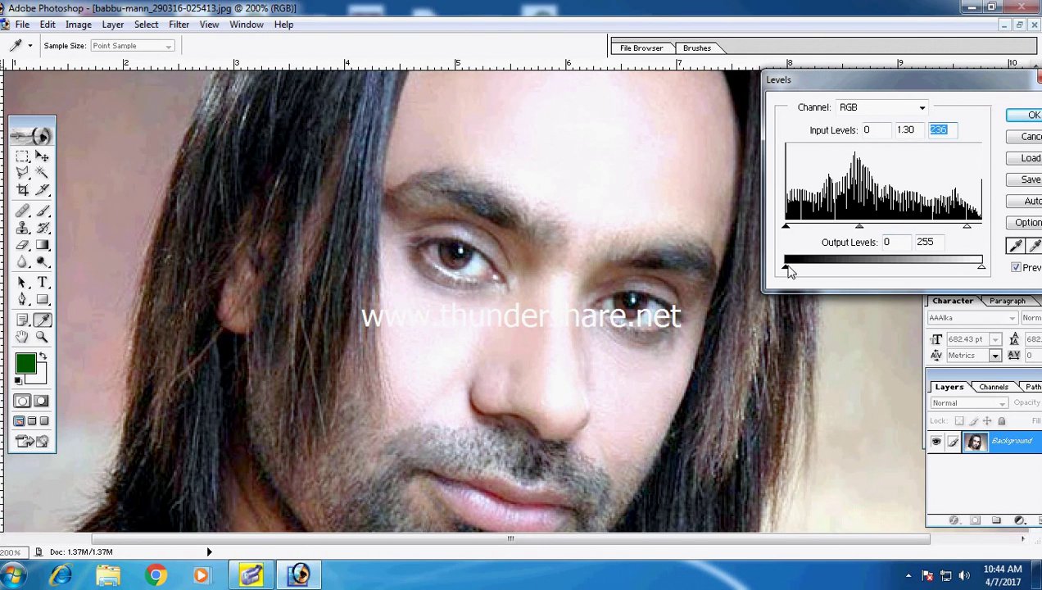
drag(789, 272, 801, 272)
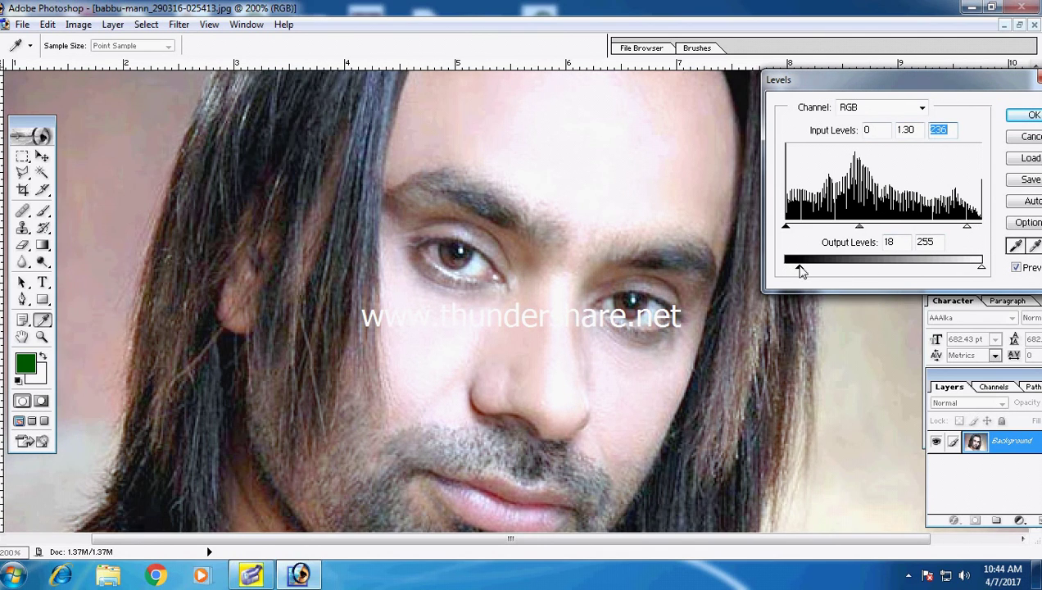
click(1024, 115)
key(ctrl+minus)
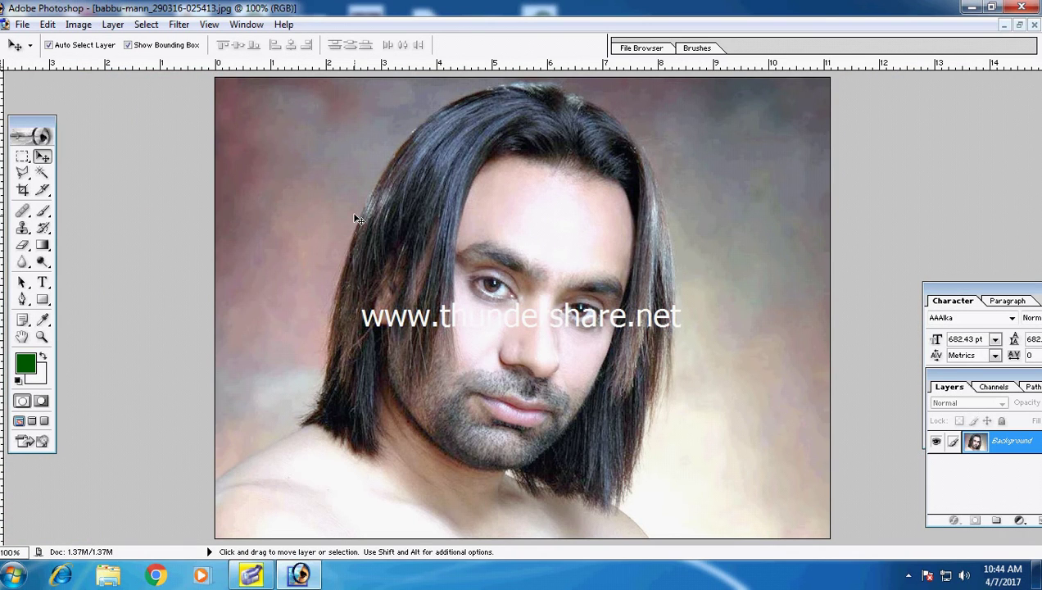
- Apply the JPEG Clean Up filter at Smoothness 20 and zoom to 200%
click(179, 25)
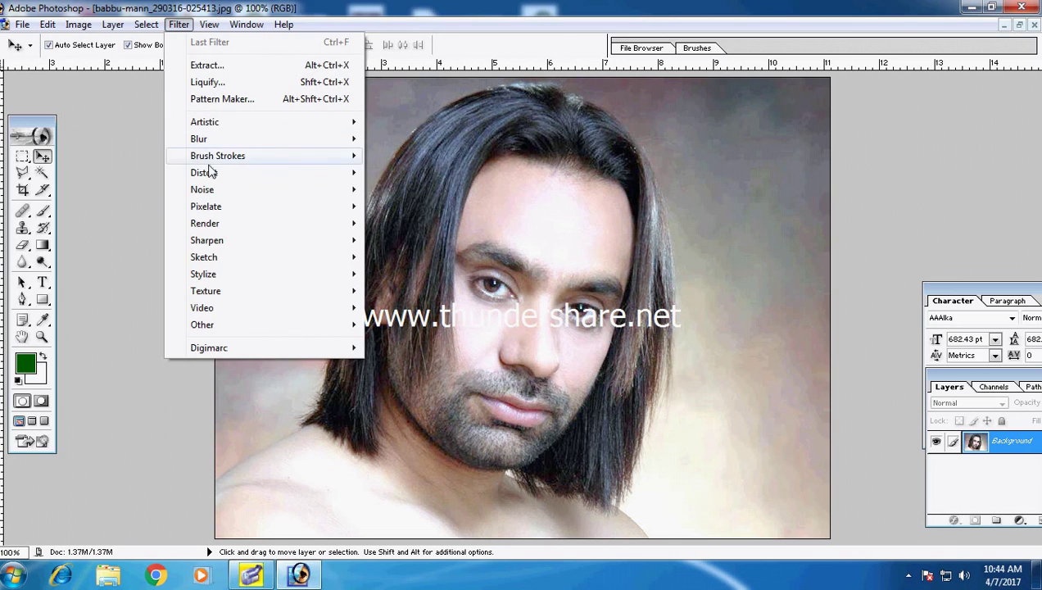
mouse_move(202, 189)
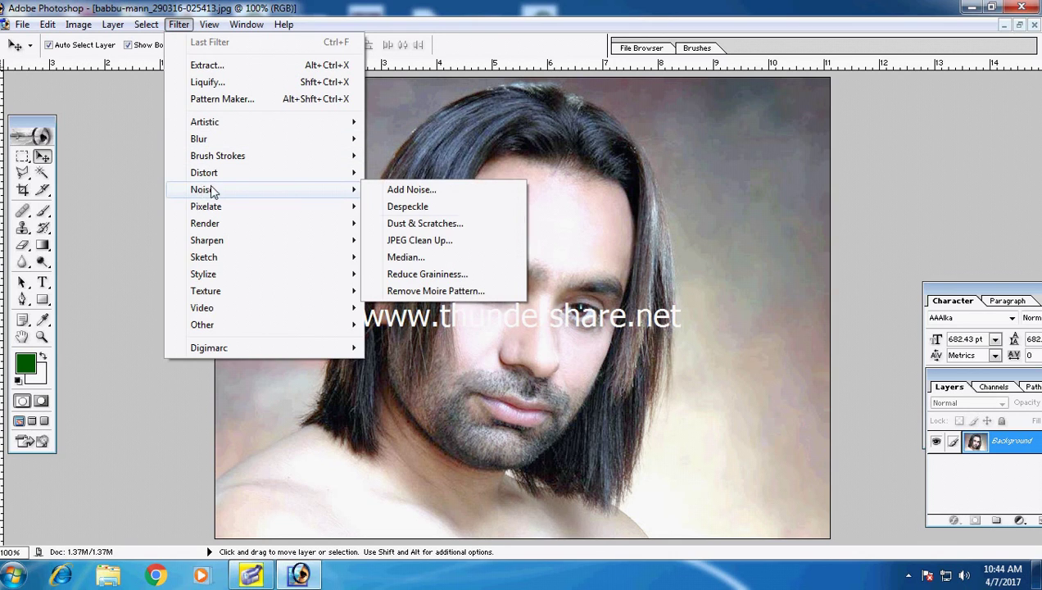
click(429, 240)
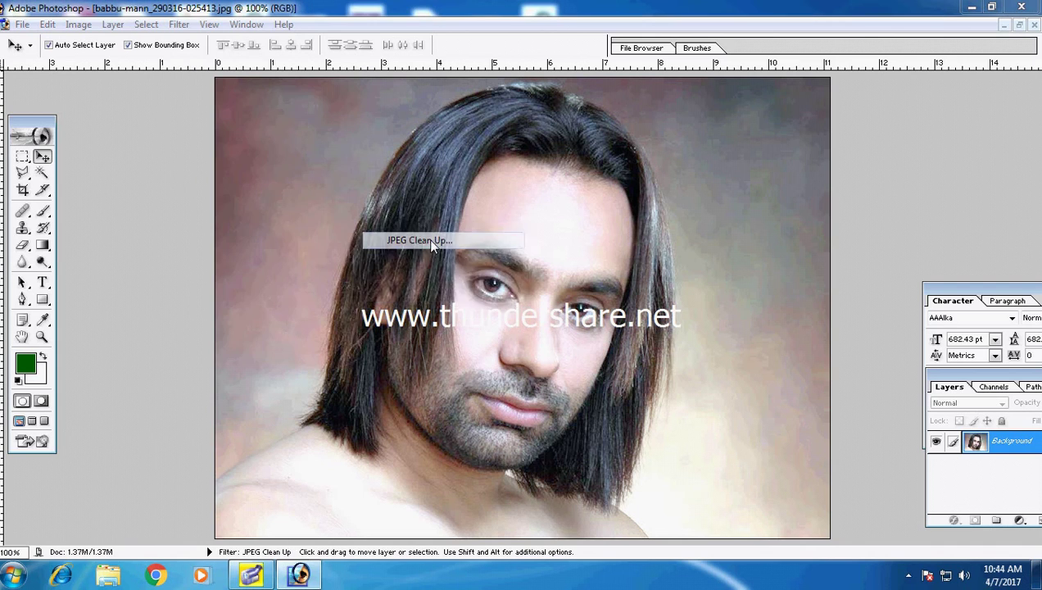
drag(541, 239, 888, 145)
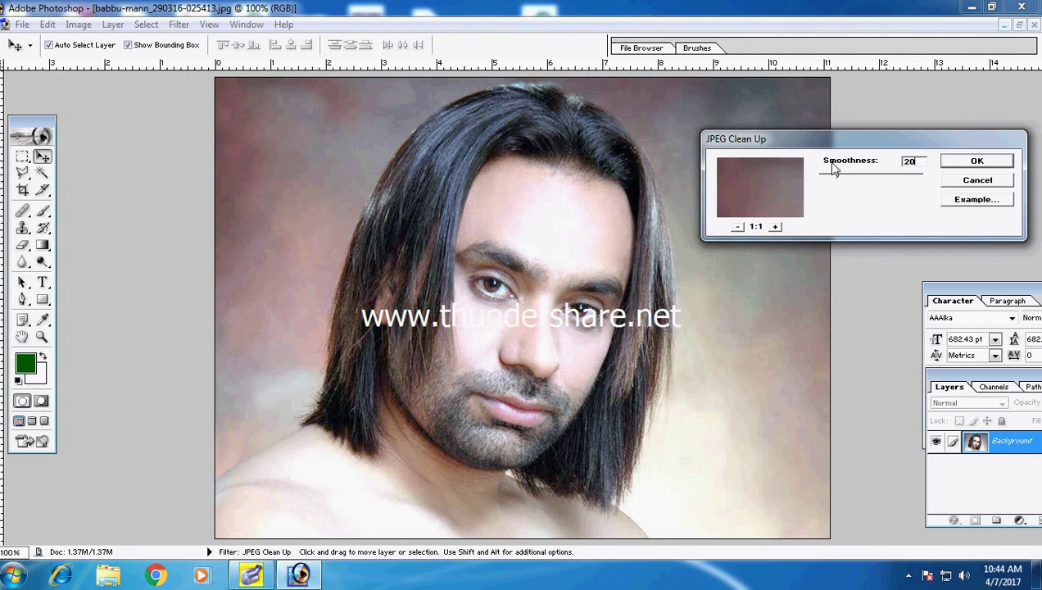
key(Return)
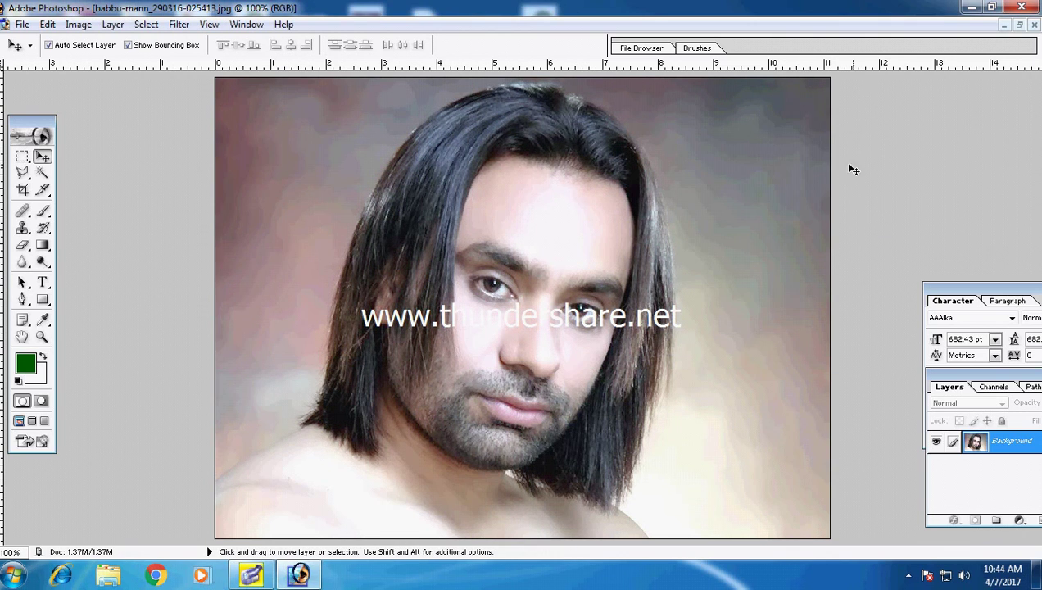
key(ctrl+plus)
- Apply Selective Color to Blacks with Black +39% (Relative), then view at 100%
key(ctrl+minus)
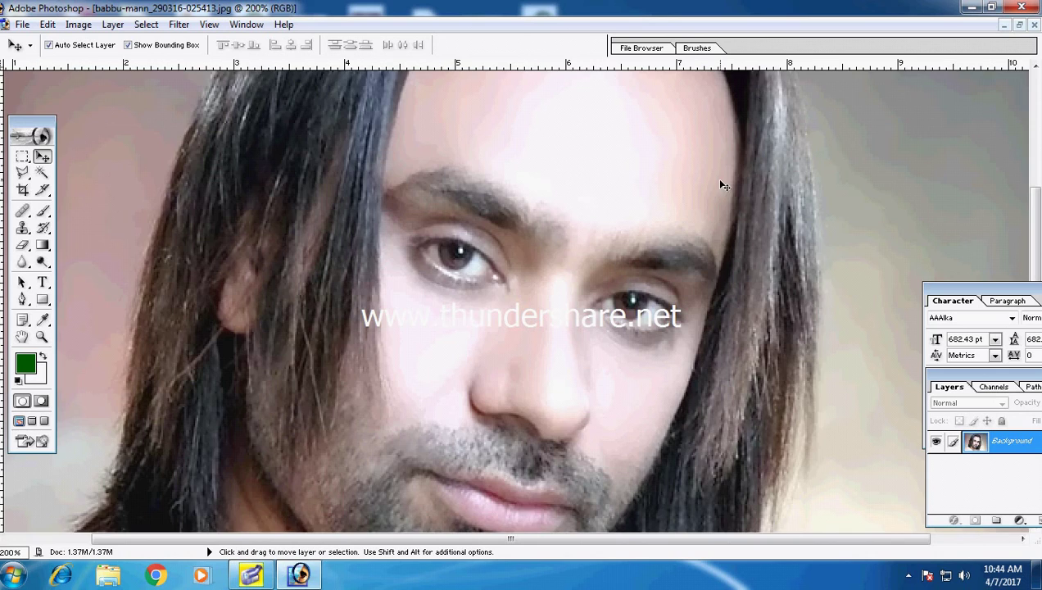
key(ctrl+minus)
click(77, 26)
mouse_move(114, 65)
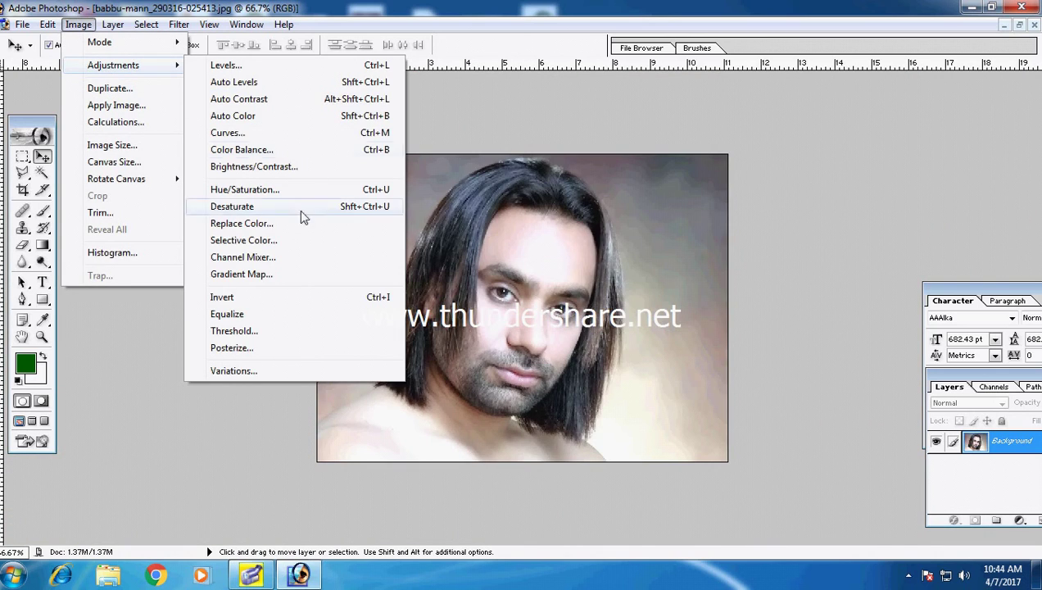
click(217, 246)
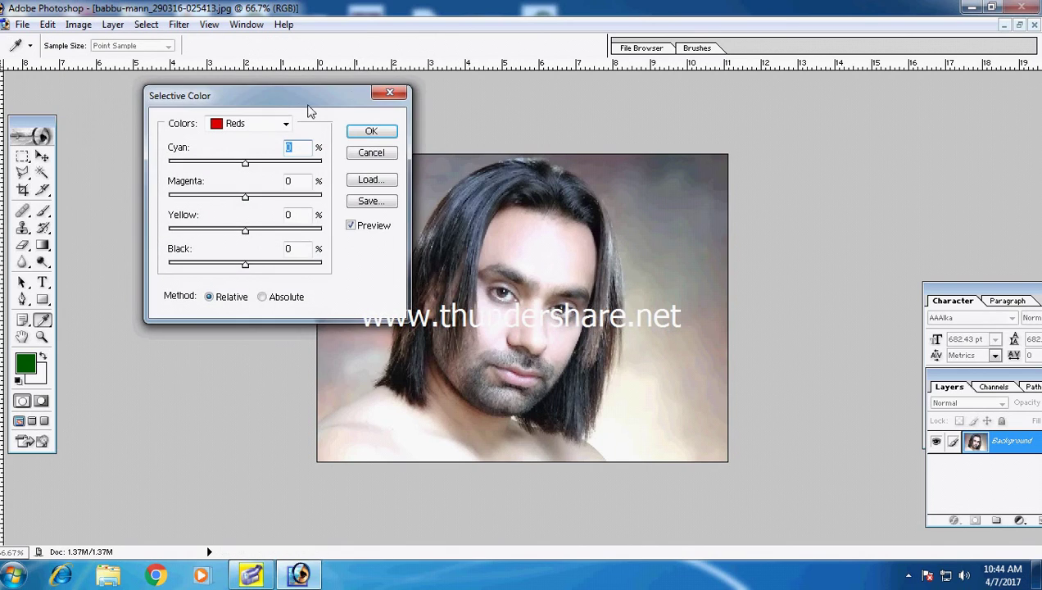
drag(308, 105, 869, 97)
click(858, 109)
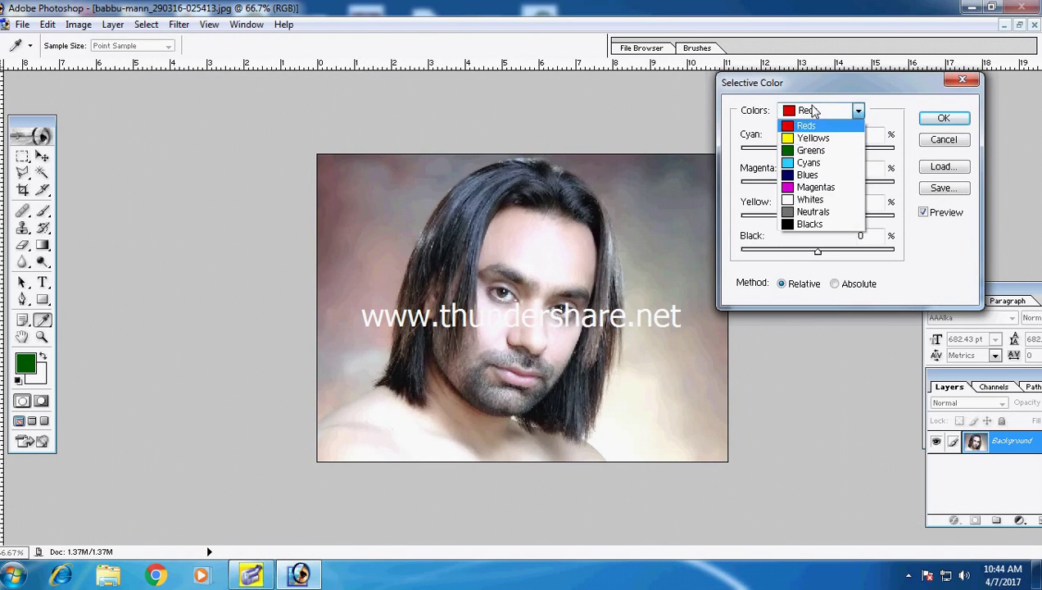
click(797, 234)
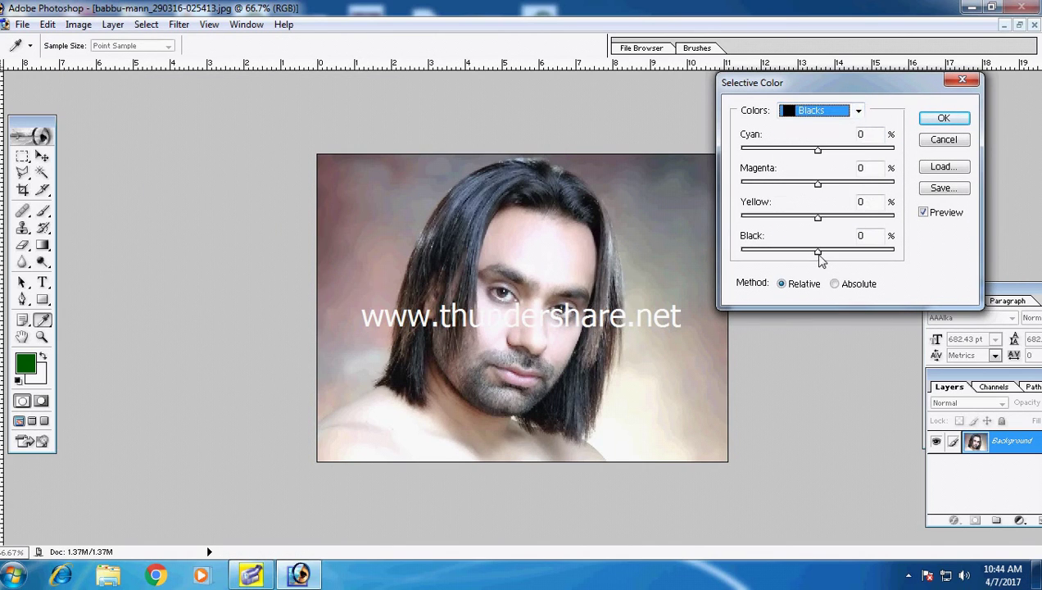
drag(818, 252, 845, 256)
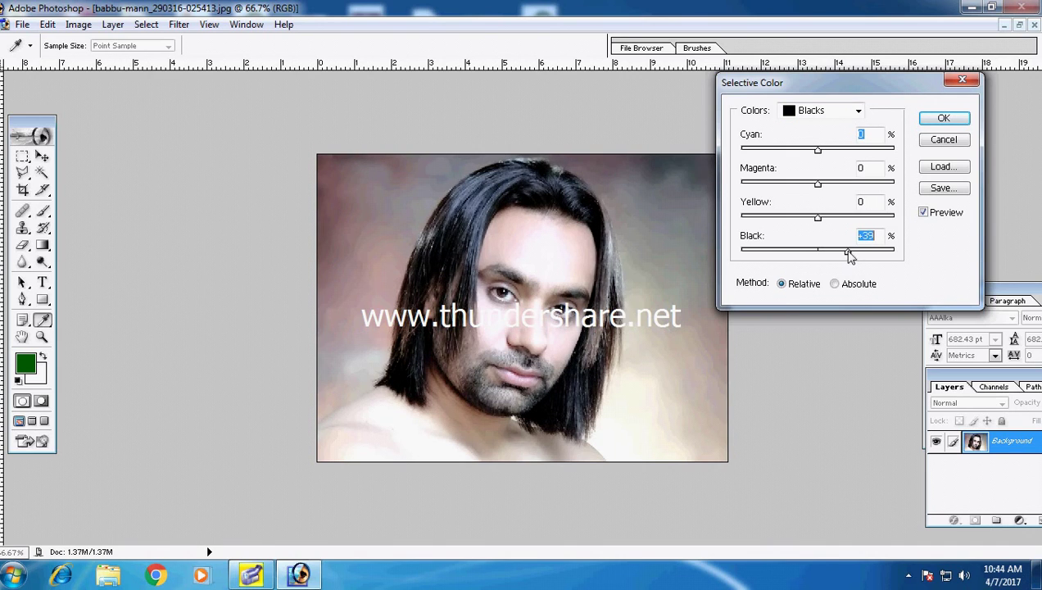
click(943, 118)
key(ctrl+minus)
key(ctrl+minus)
key(ctrl+minus)
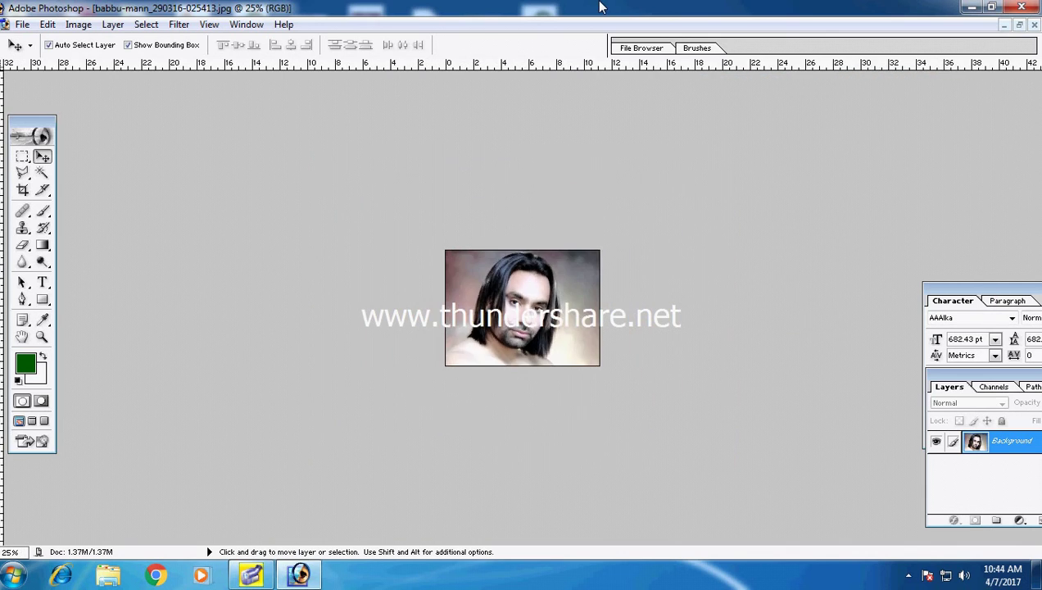
key(ctrl+minus)
key(ctrl+plus)
key(ctrl+plus)
key(ctrl+plus)
key(ctrl+plus)
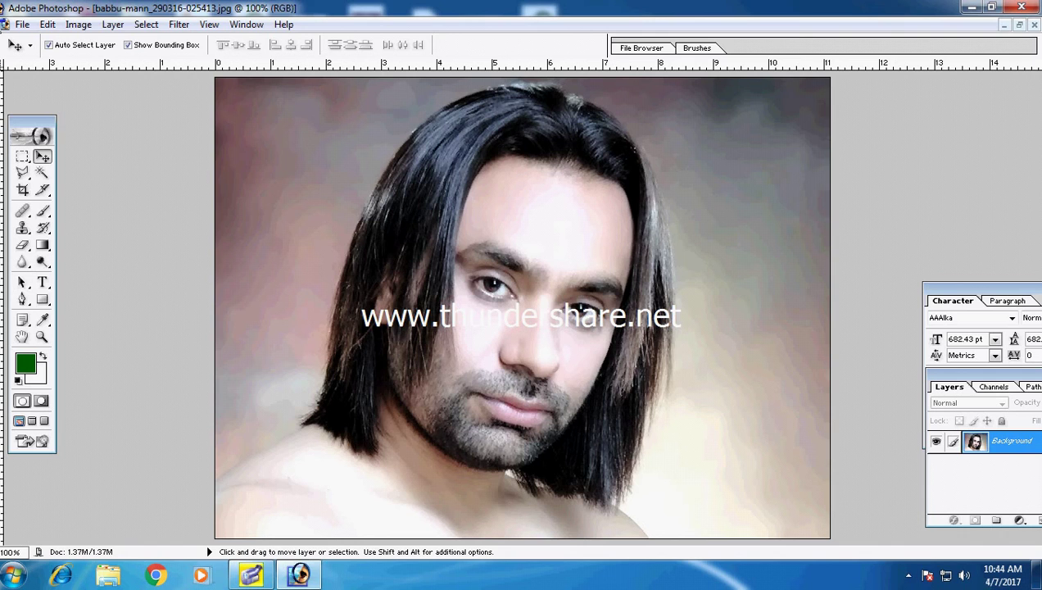
- Create a new 36×24 inch, 72 ppi CMYK document
click(22, 24)
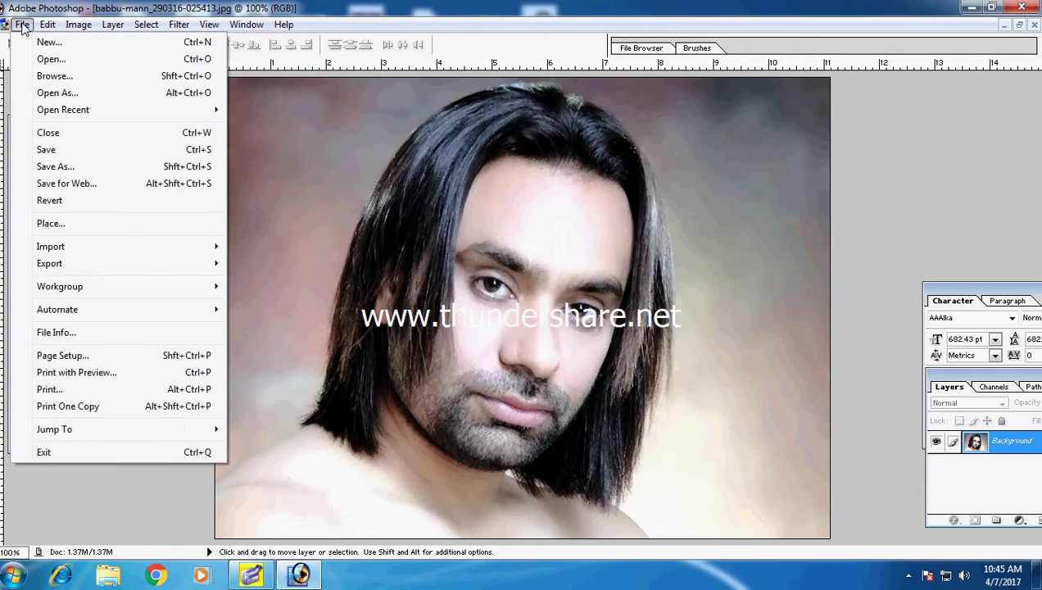
click(47, 42)
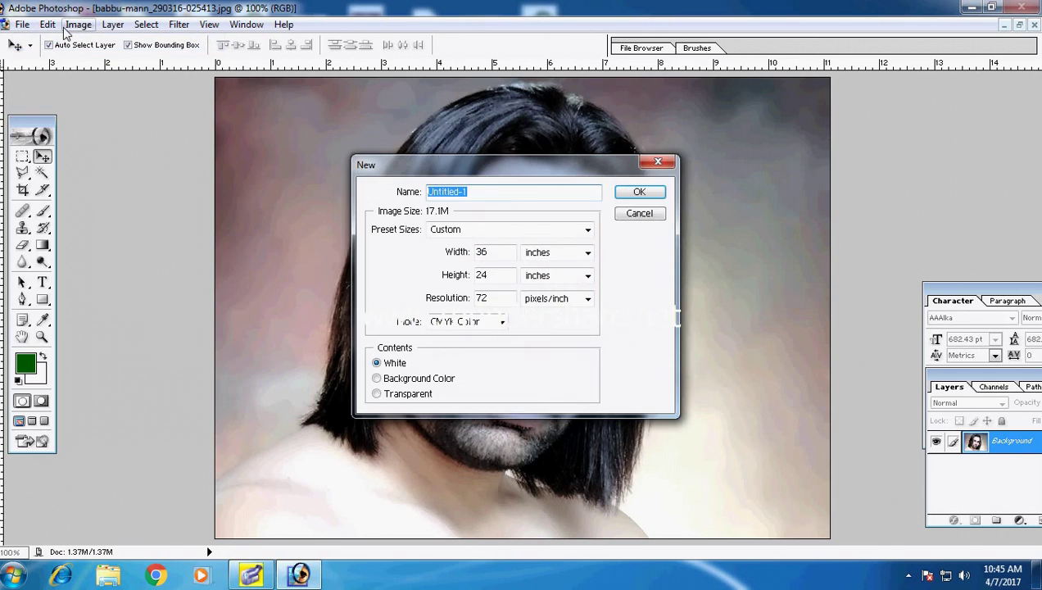
click(50, 26)
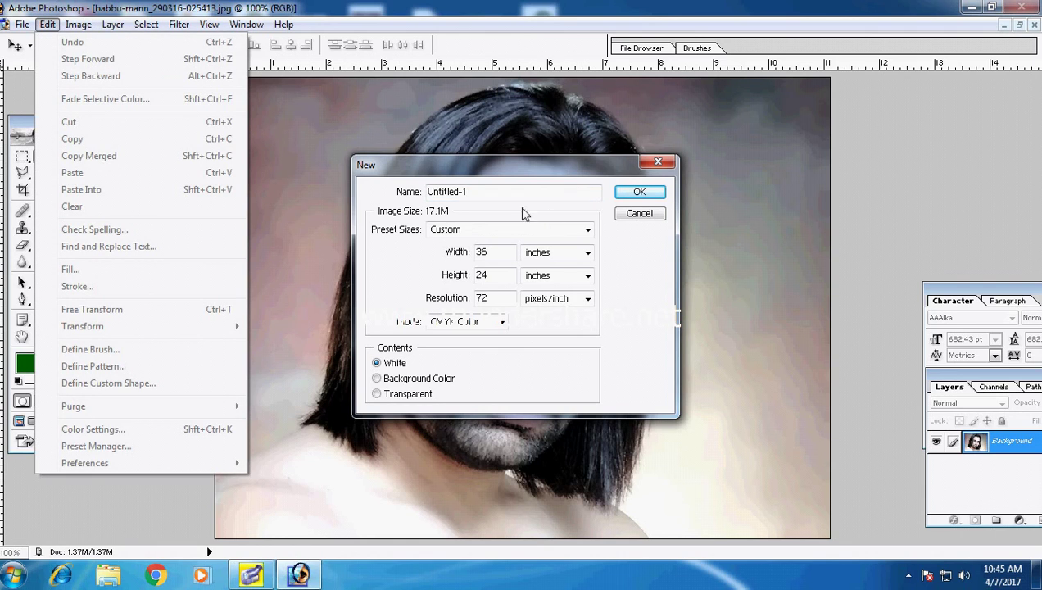
click(628, 197)
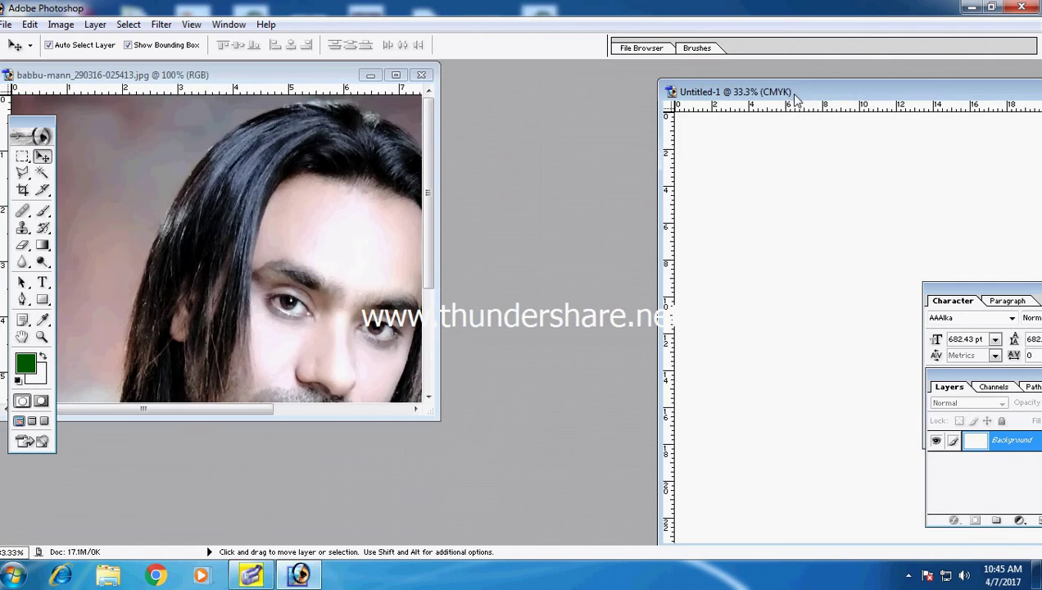
- Drag the portrait into the new canvas and position it at the top-left corner
drag(794, 94, 699, 75)
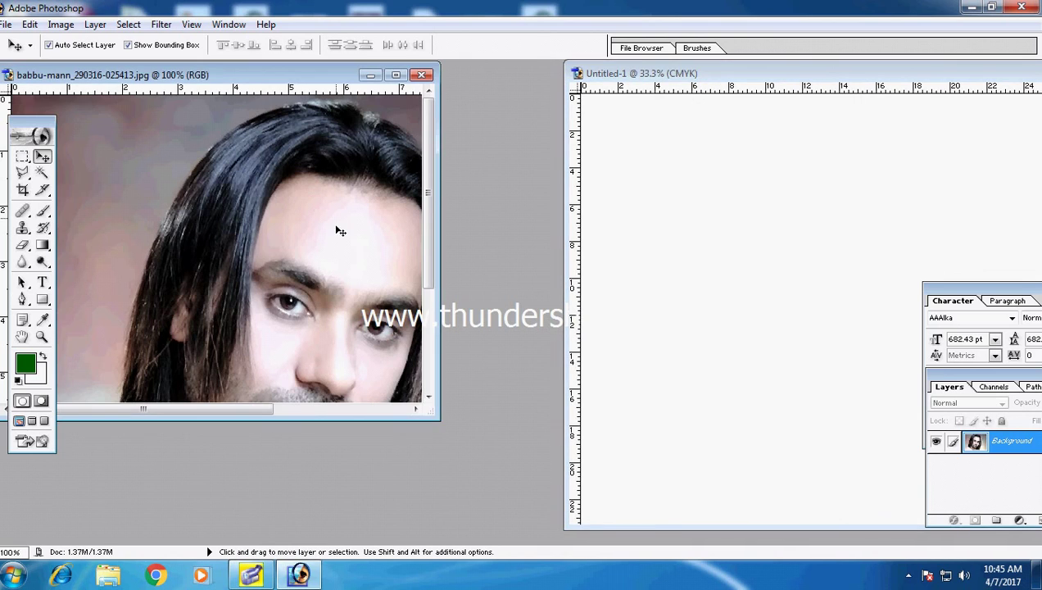
drag(339, 227, 807, 237)
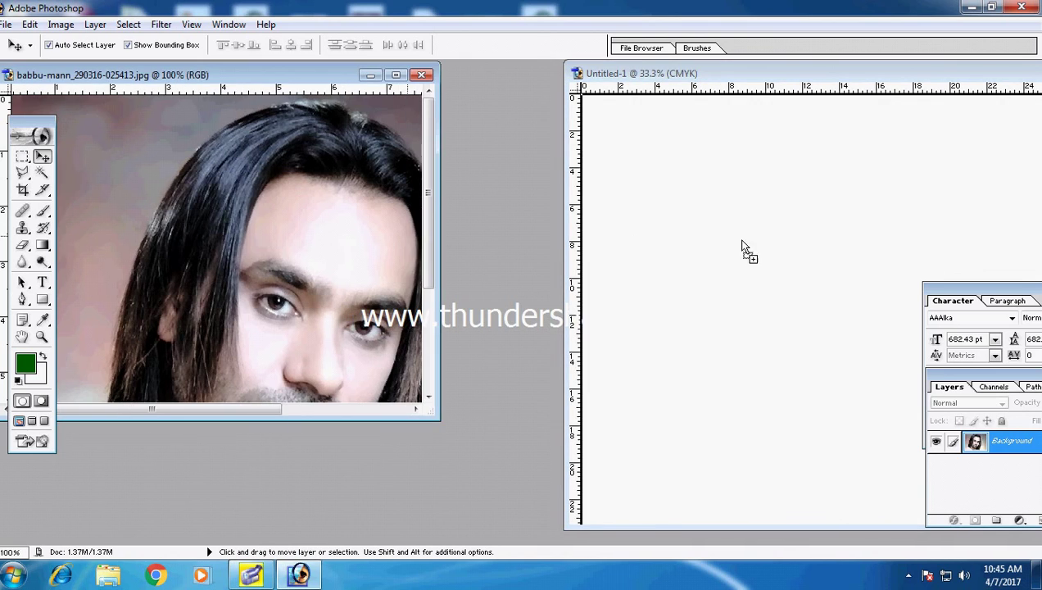
double_click(793, 75)
drag(378, 237, 267, 137)
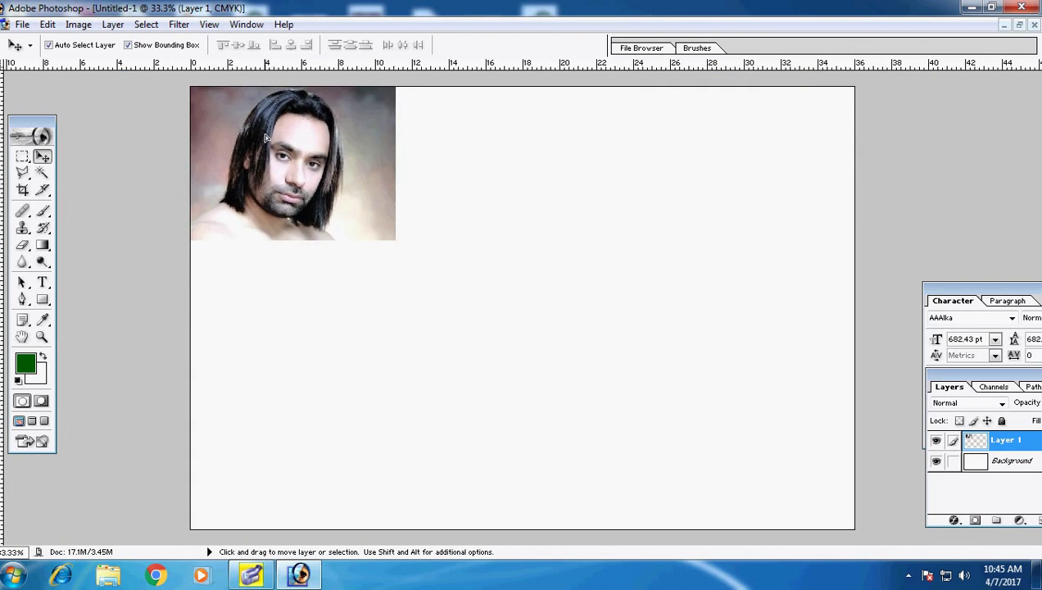
- Scale the portrait to about 327.5% so it fills the 36×24 canvas
drag(396, 238, 924, 501)
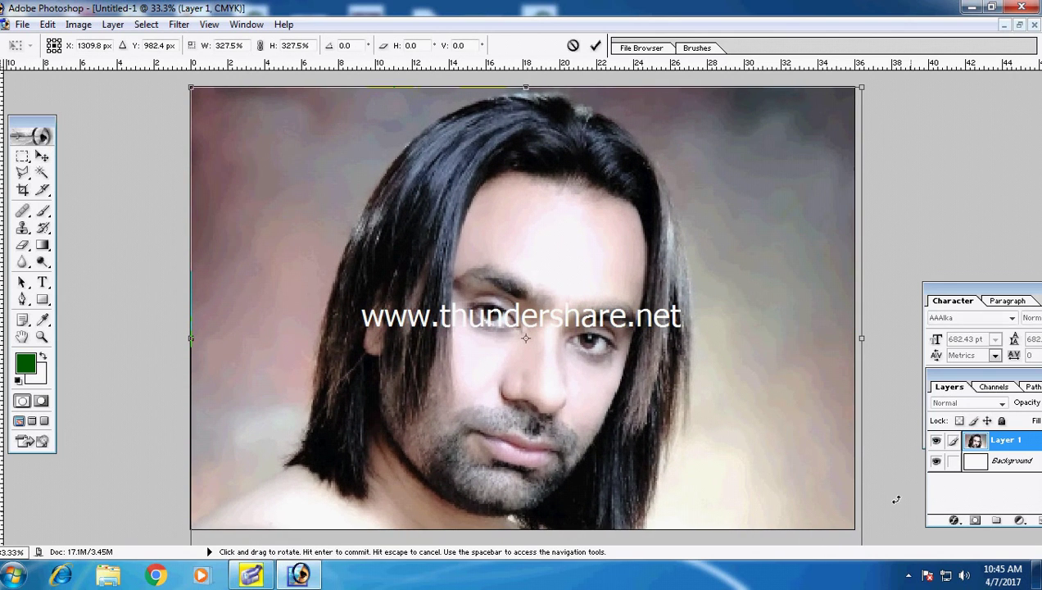
key(Return)
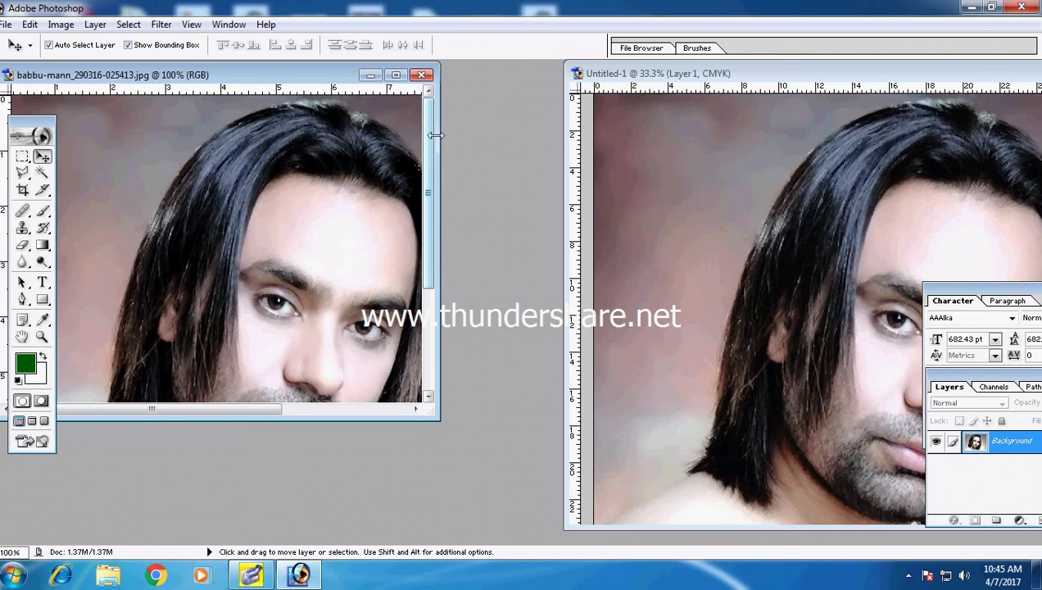
- Enlarge the original photo's window and choose the Polygonal Lasso Tool
drag(440, 135, 728, 139)
drag(455, 417, 453, 537)
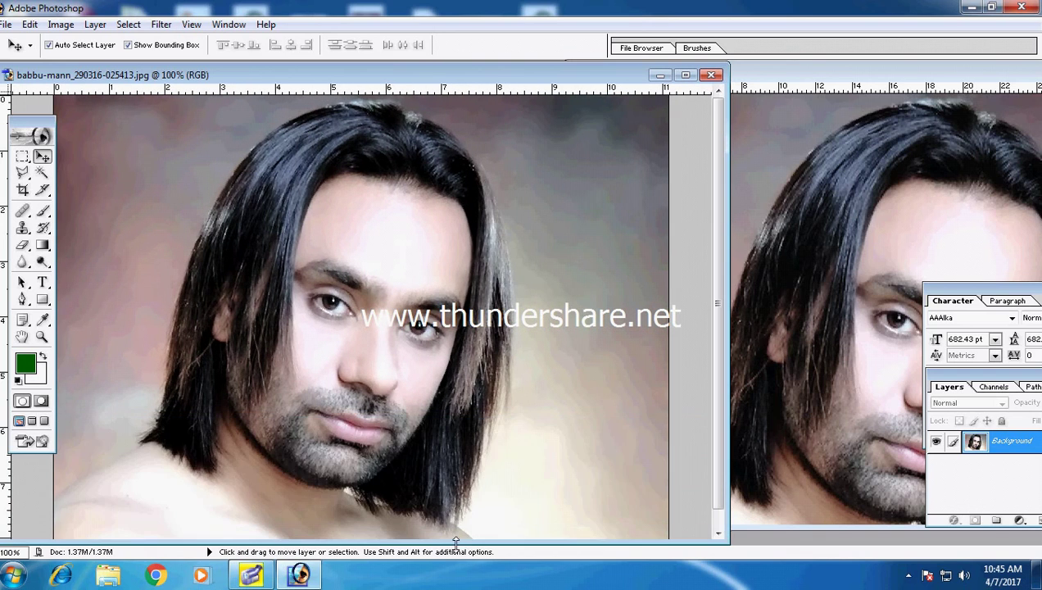
click(24, 175)
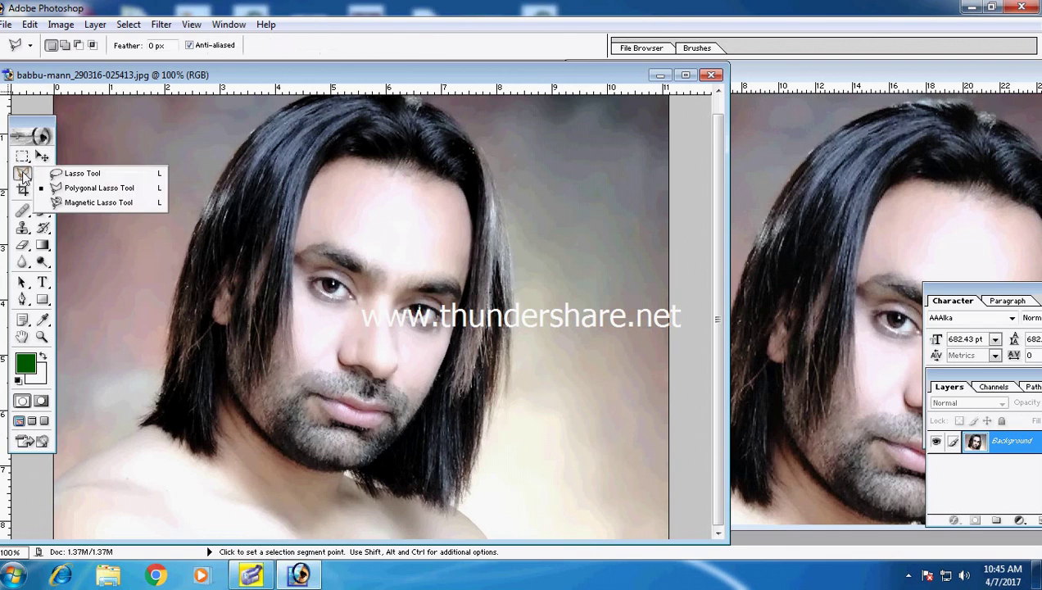
click(67, 190)
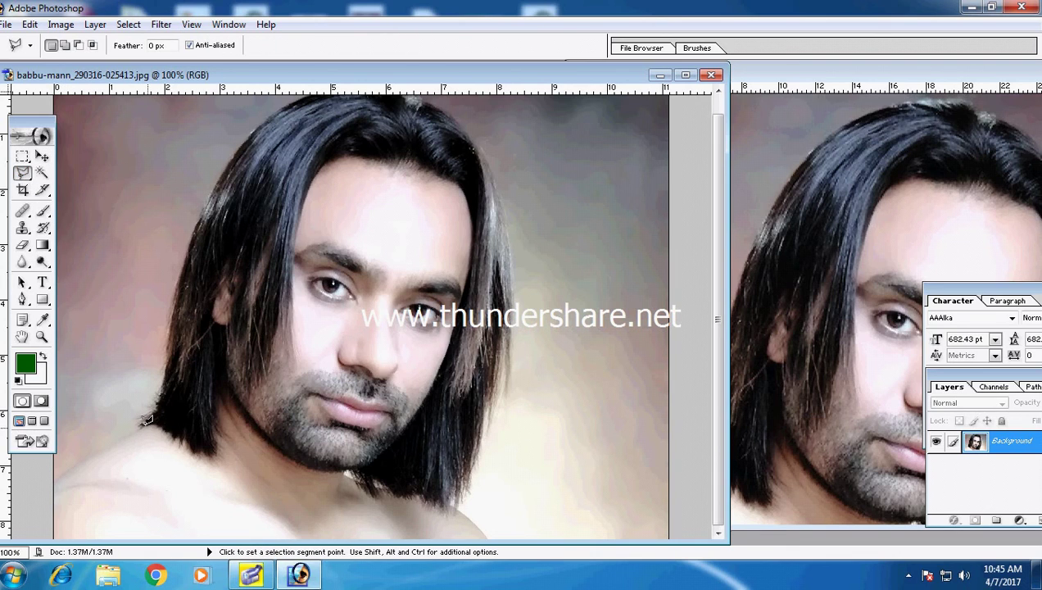
- Trace points around the head and hair to close a lasso selection
click(266, 489)
click(451, 502)
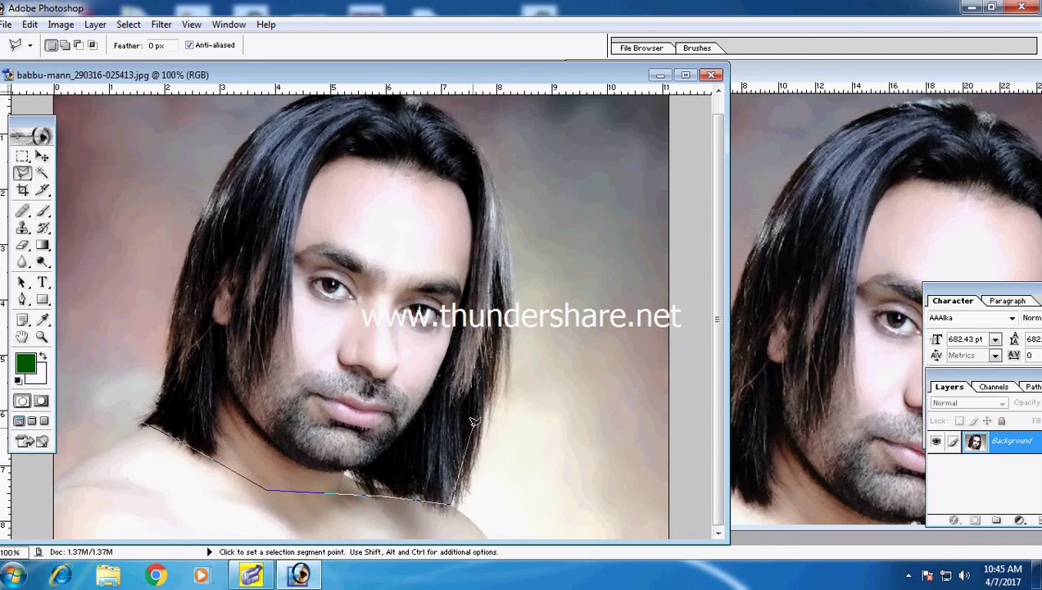
click(507, 323)
click(508, 237)
click(496, 189)
click(455, 120)
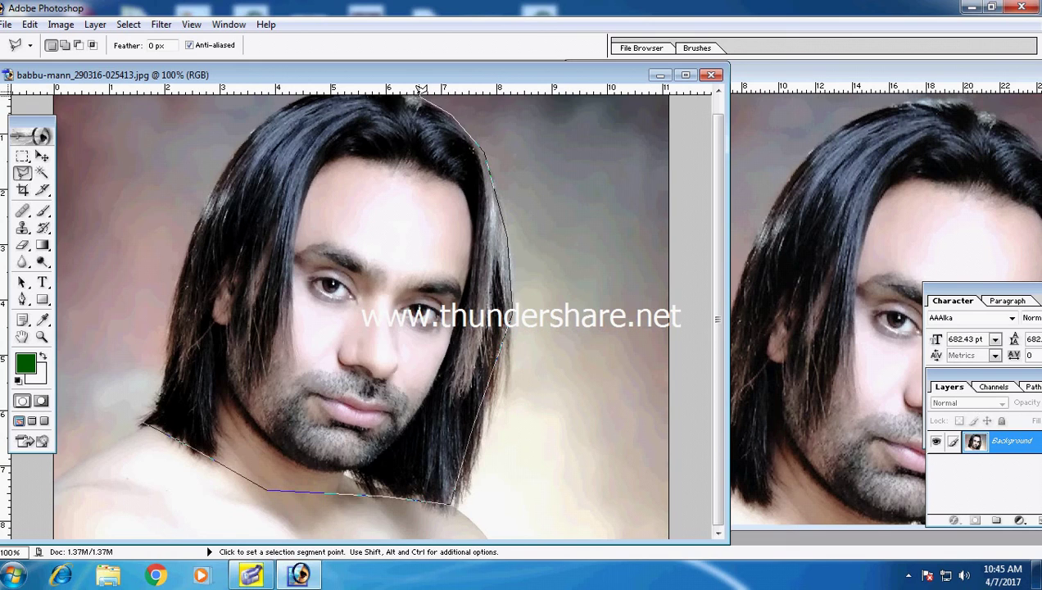
click(418, 99)
click(369, 102)
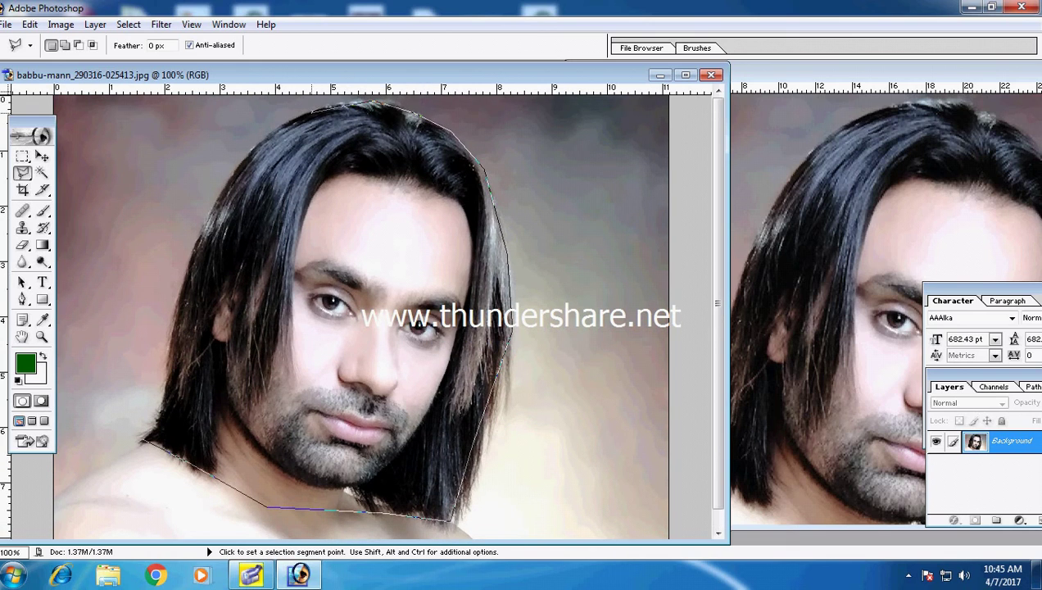
click(209, 217)
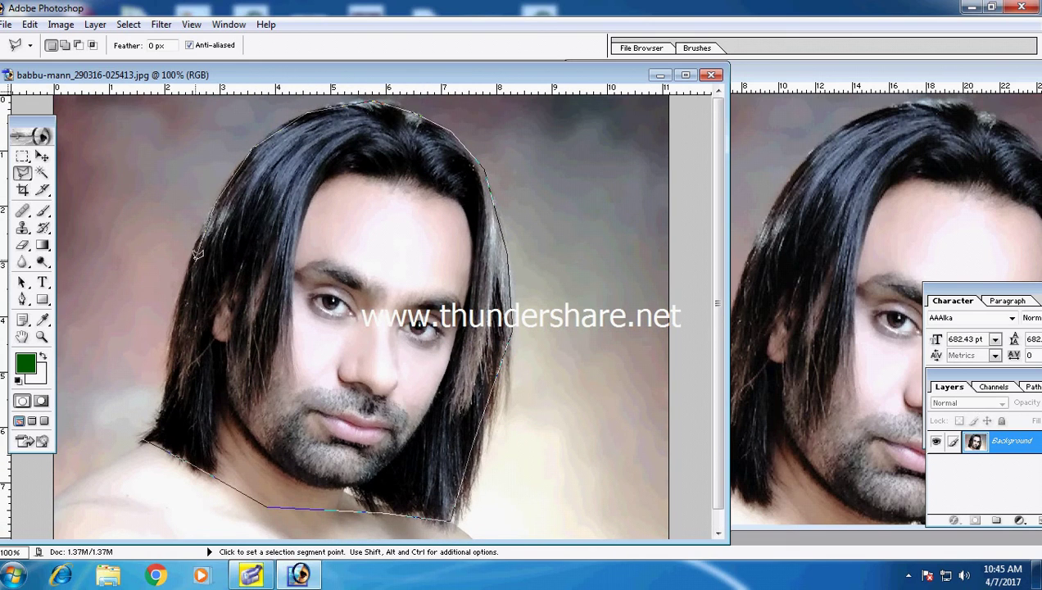
click(188, 266)
click(175, 321)
click(169, 372)
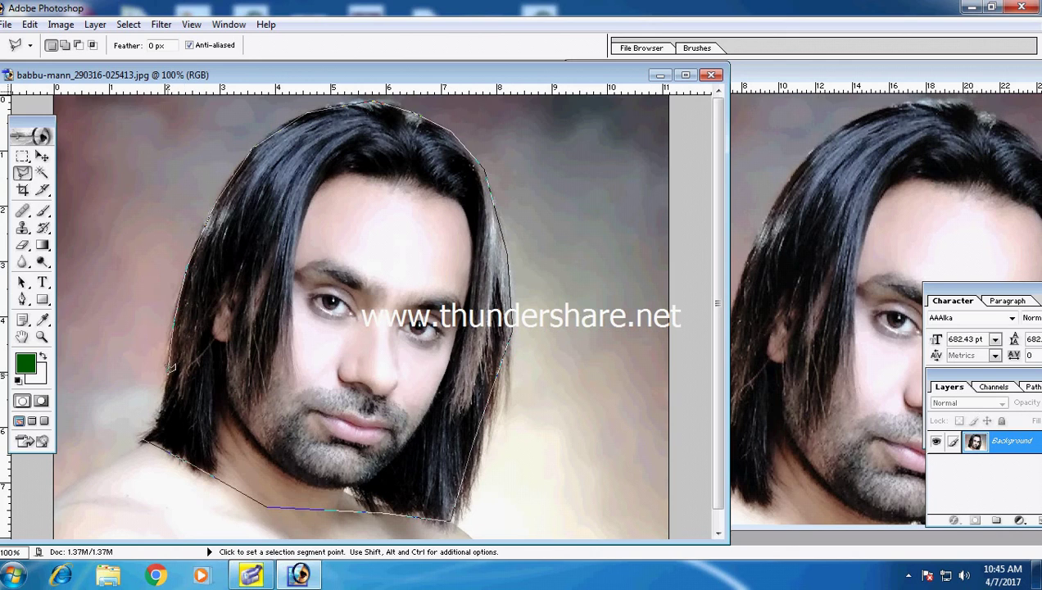
click(141, 426)
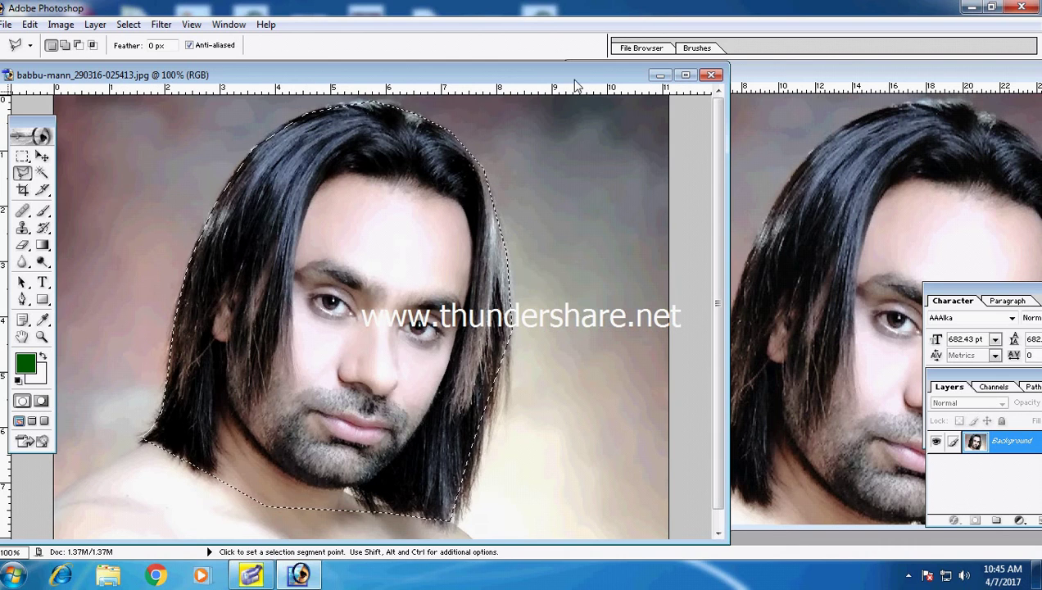
drag(579, 74, 696, 68)
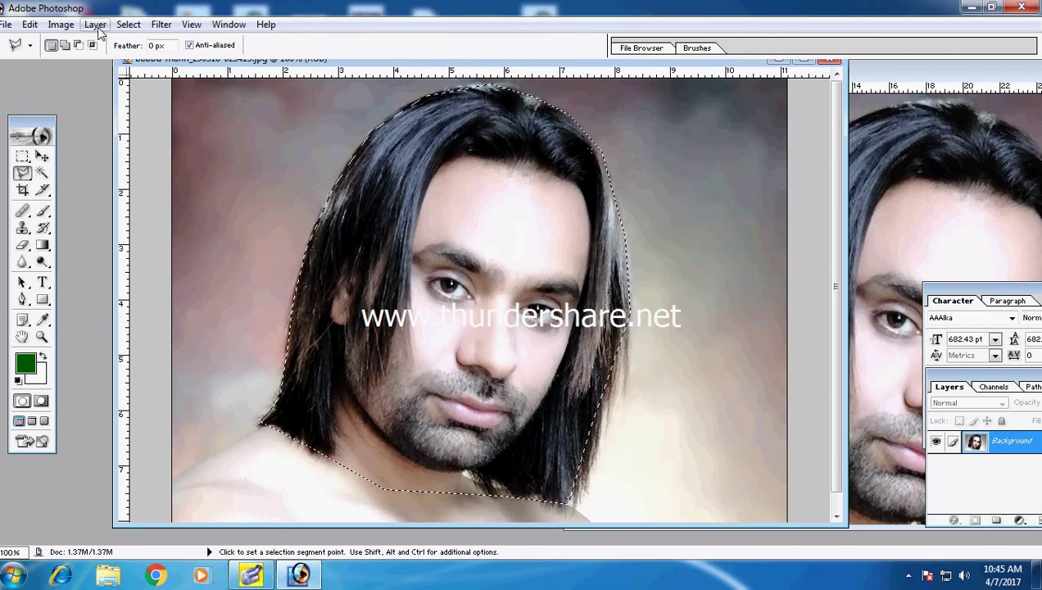
- Feather the head selection
click(129, 24)
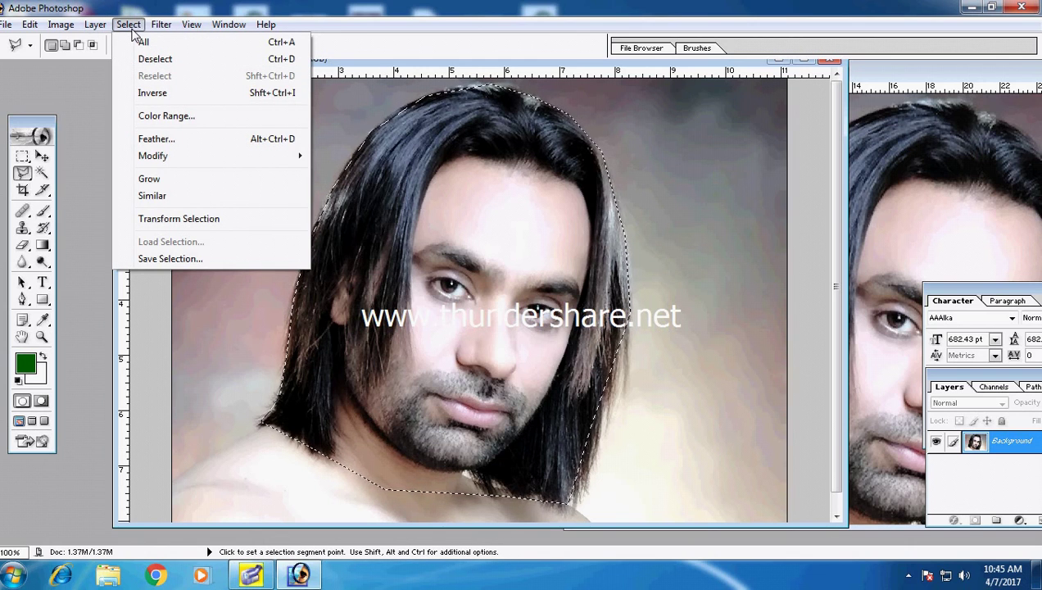
click(269, 139)
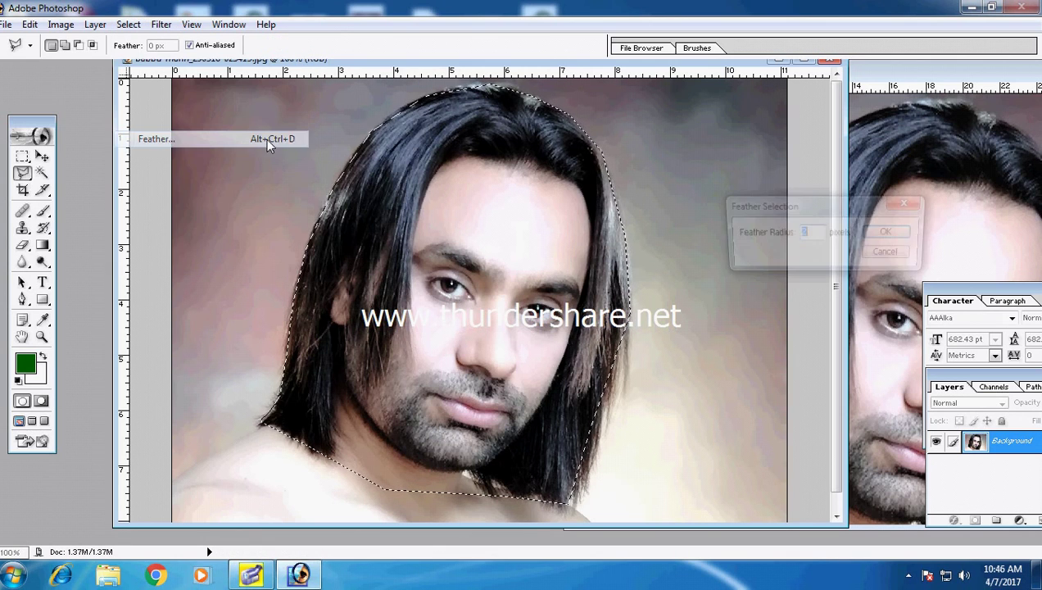
click(885, 238)
- Move the head cutout to Untitled-1's top-left corner and scale it to 122.6%
click(41, 156)
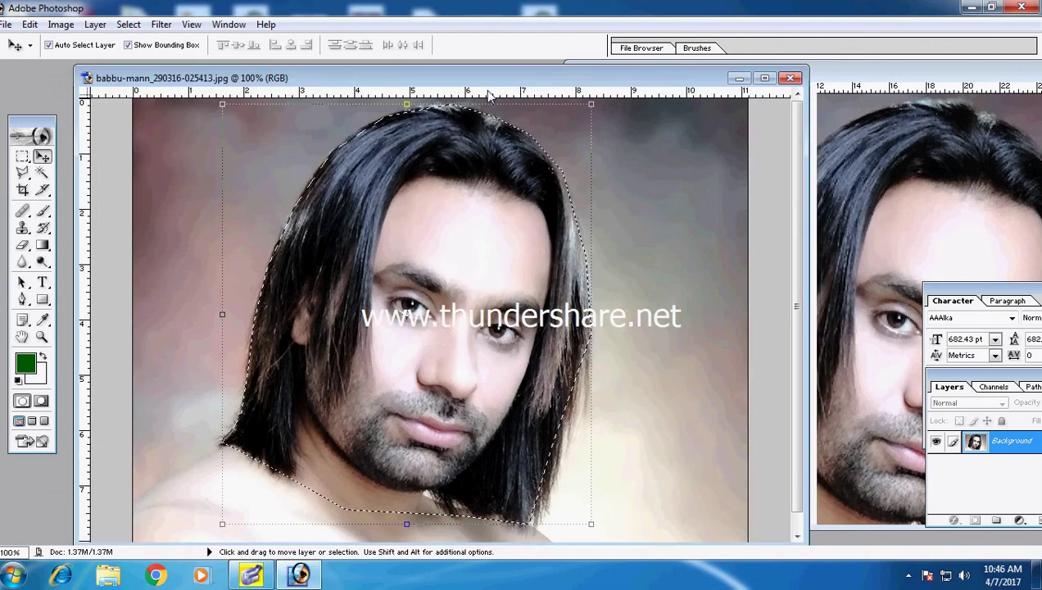
drag(543, 73, 307, 105)
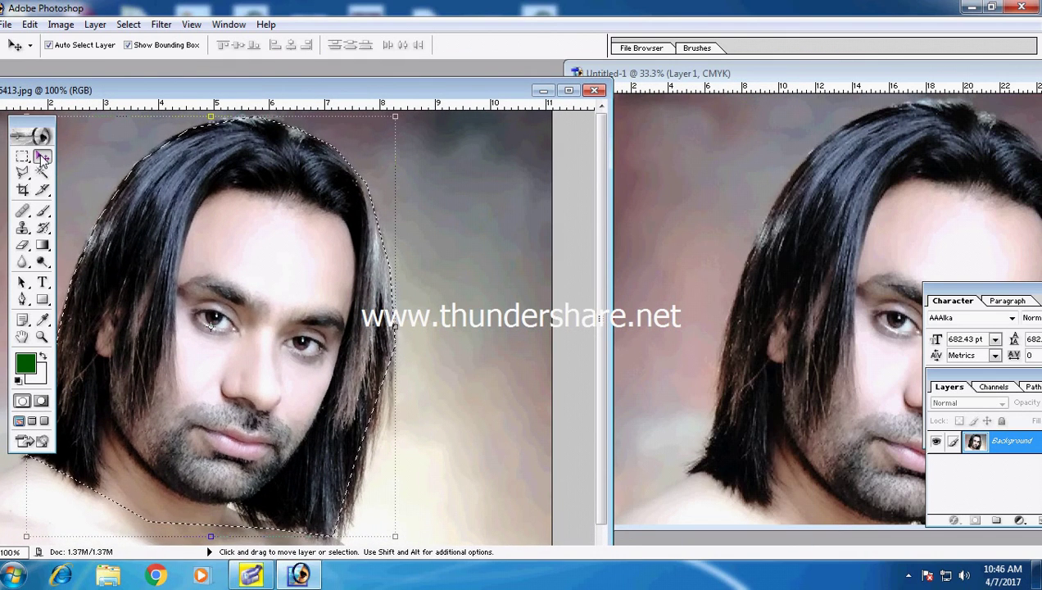
drag(266, 221, 721, 164)
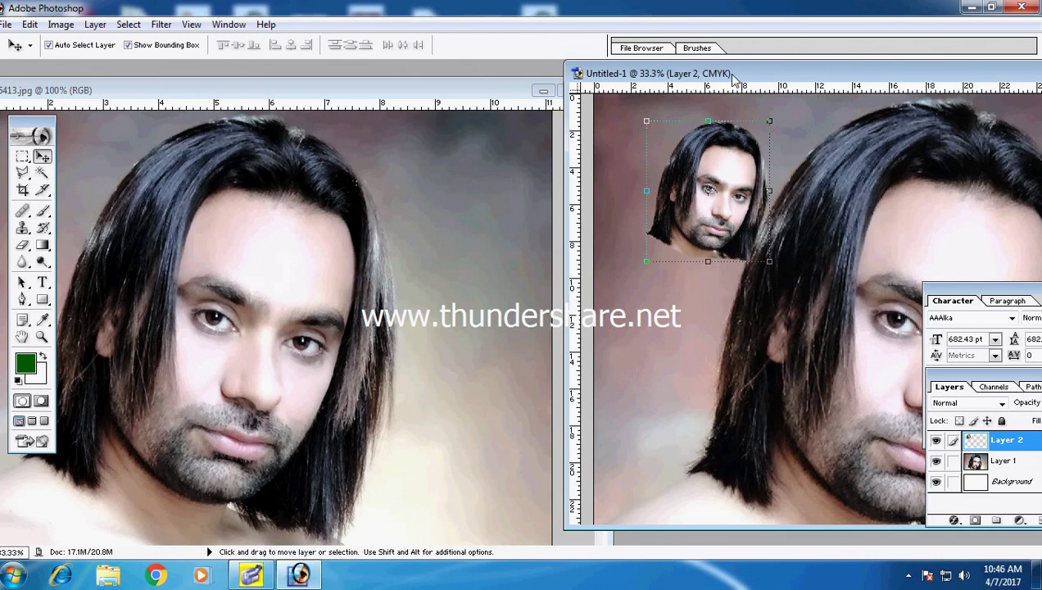
double_click(734, 75)
drag(319, 184, 273, 165)
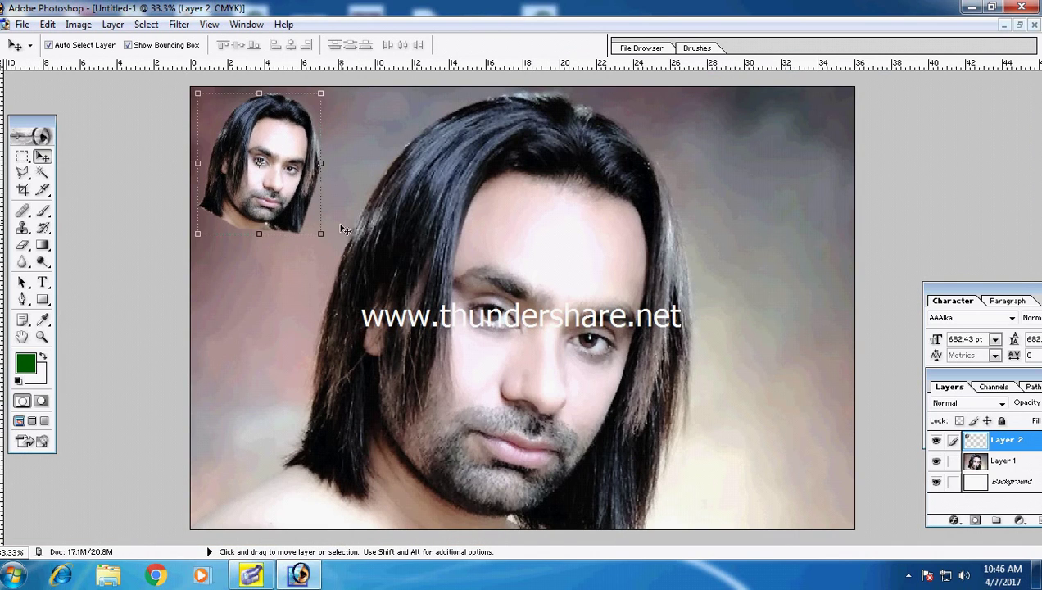
drag(321, 234, 348, 264)
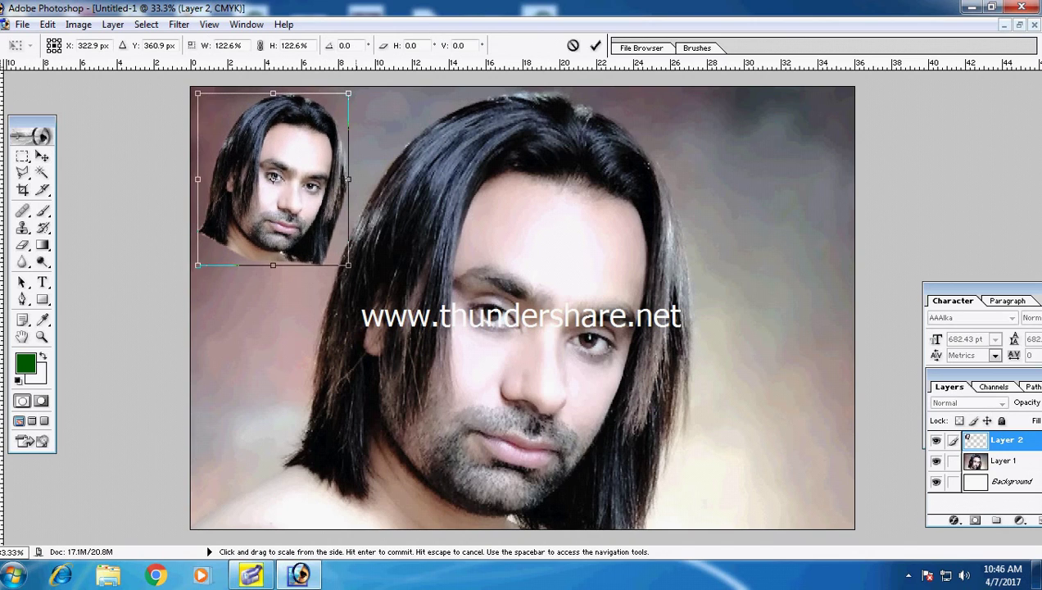
key(Return)
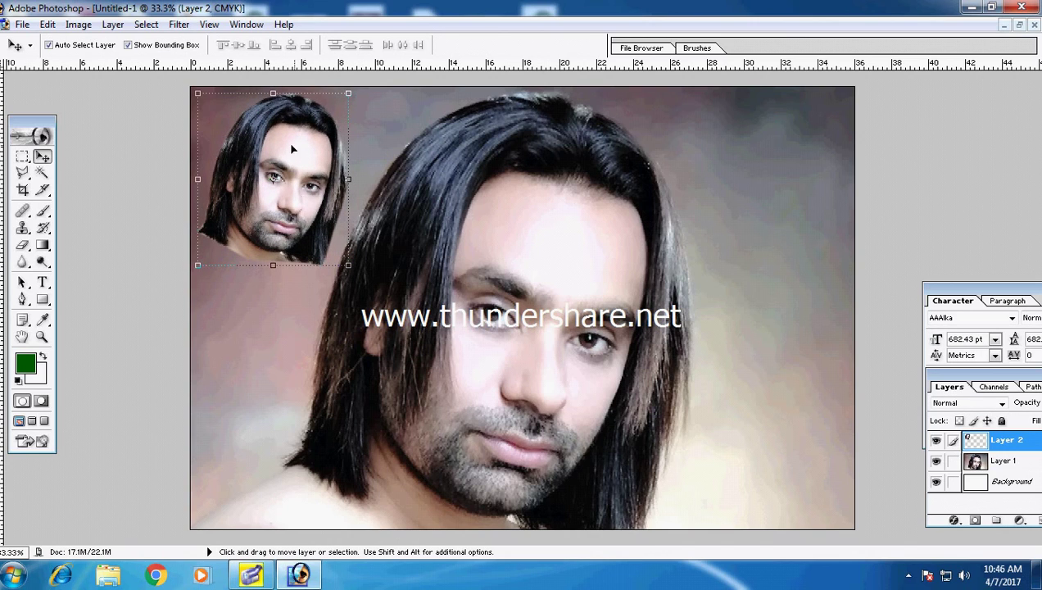
- Duplicate Layer 2 and move the head copy to the top-right corner
right_click(280, 145)
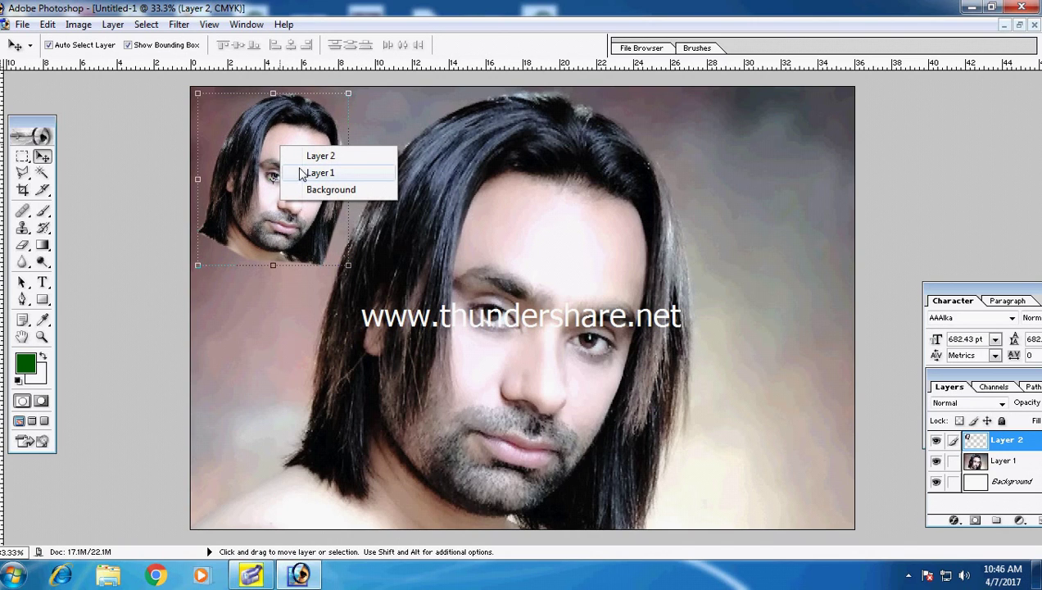
click(228, 129)
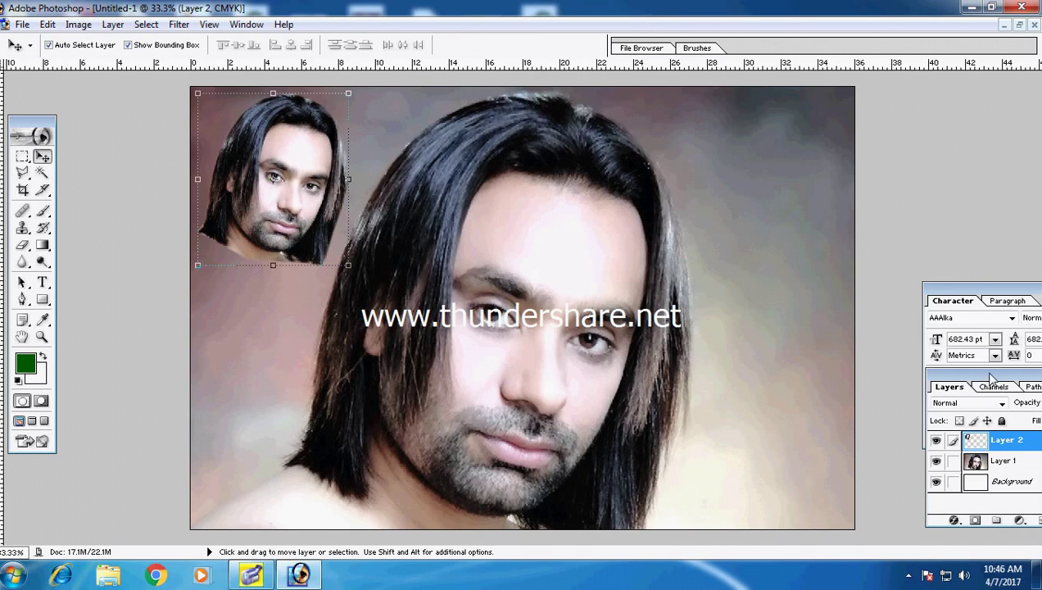
drag(991, 378, 913, 153)
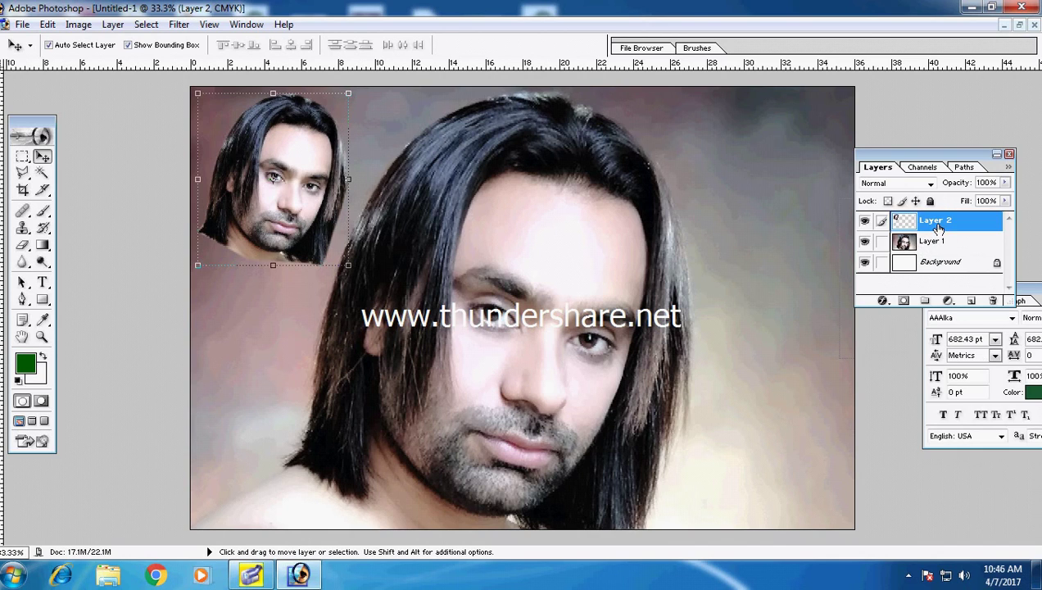
right_click(938, 228)
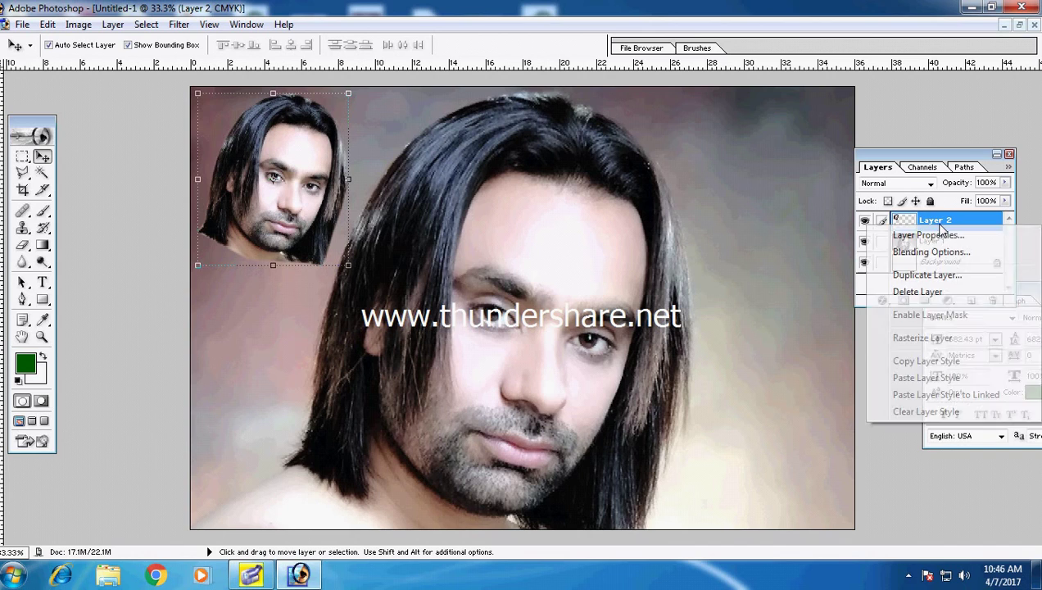
click(931, 278)
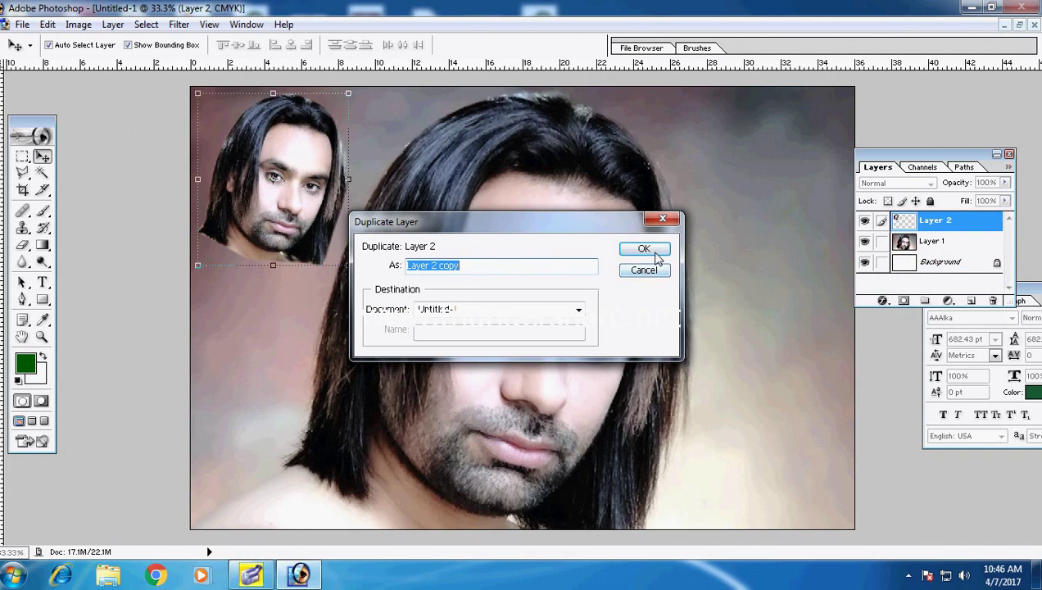
click(655, 254)
mouse_move(266, 186)
mouse_down()
mouse_move(620, 233)
mouse_move(752, 183)
mouse_up()
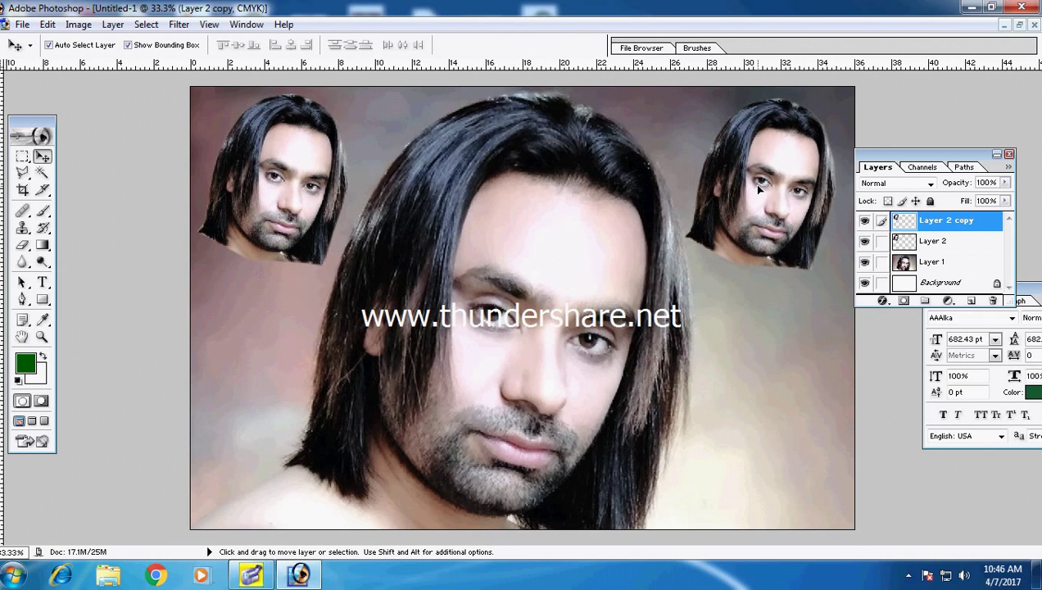
- Make a second head copy and move it to the bottom-right corner
right_click(946, 225)
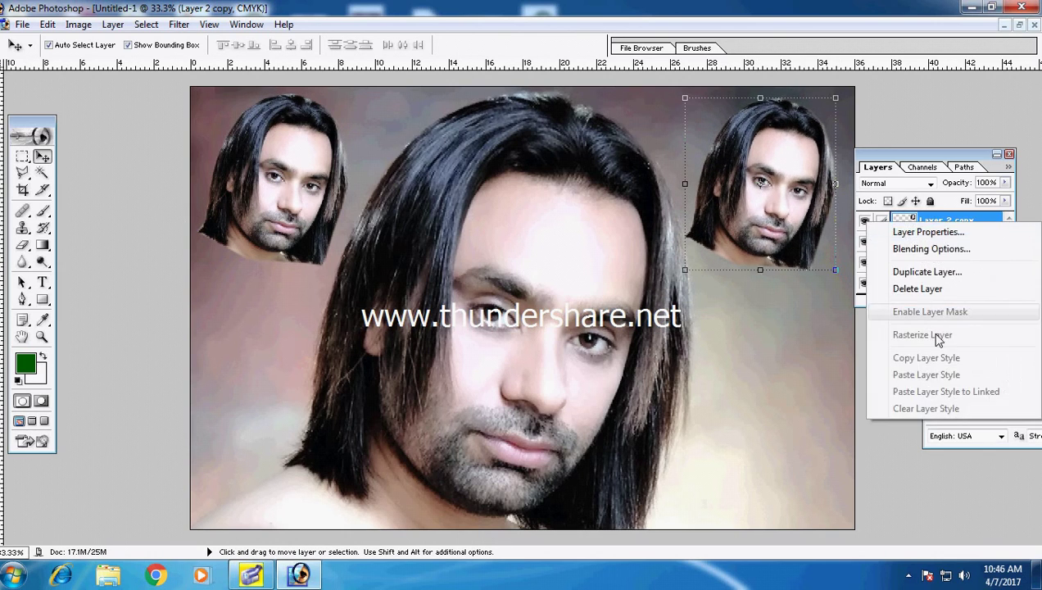
click(917, 269)
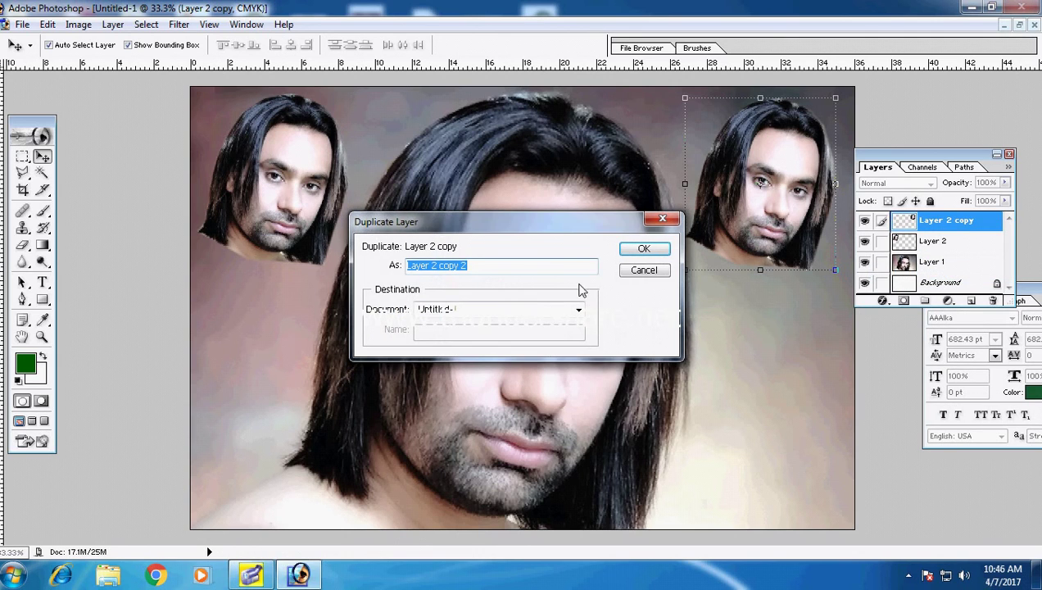
click(632, 251)
drag(774, 190, 778, 438)
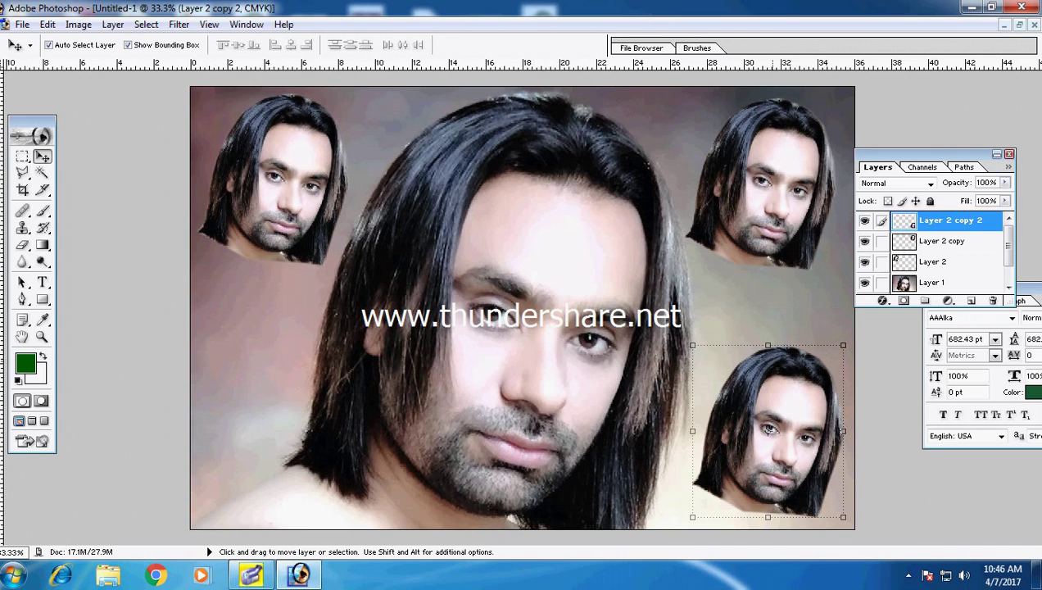
- Make a third head copy and move it to the bottom-left corner
right_click(945, 225)
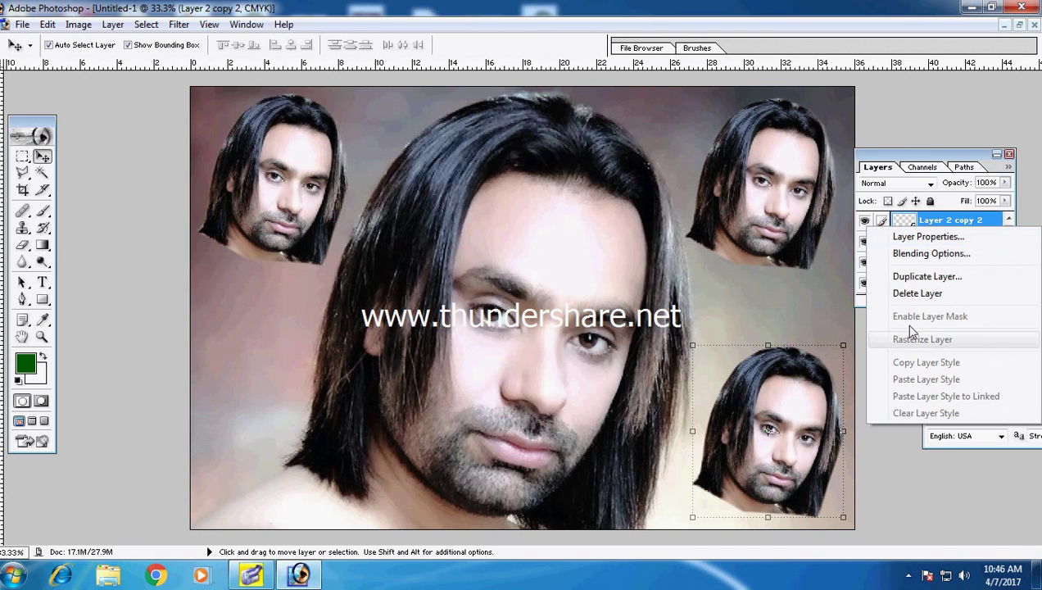
click(901, 274)
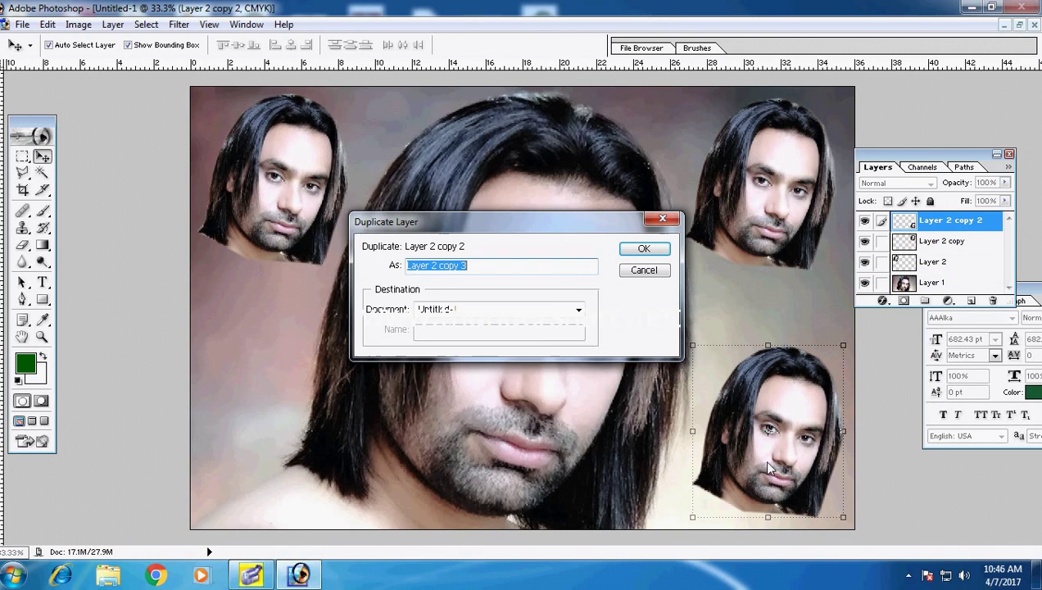
click(642, 248)
drag(764, 434, 270, 440)
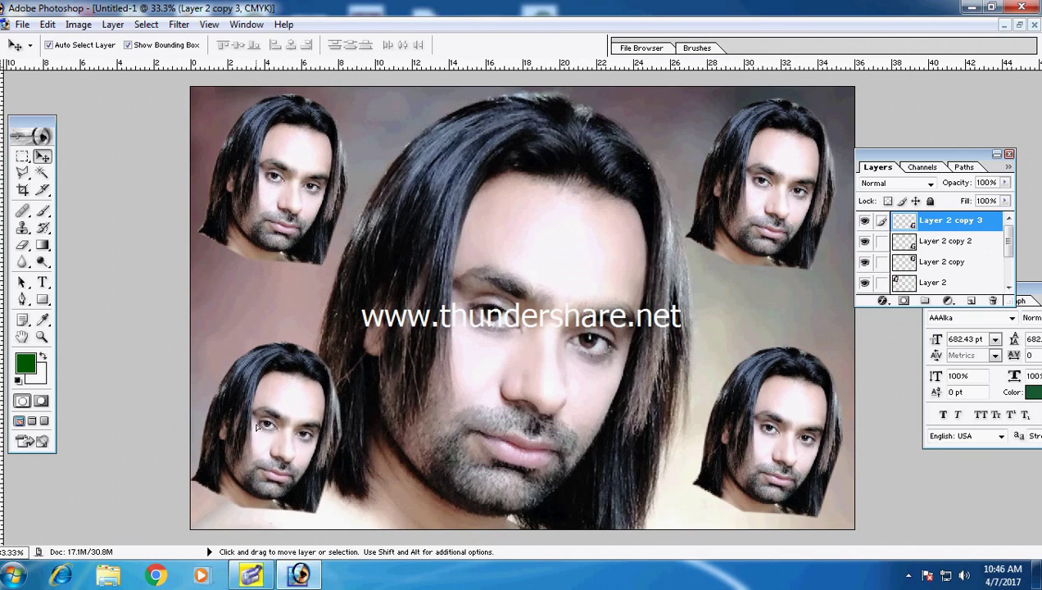
- Set three corner heads to 50% opacity and the bottom-left head to 60%, then reselect Layer 1
click(787, 442)
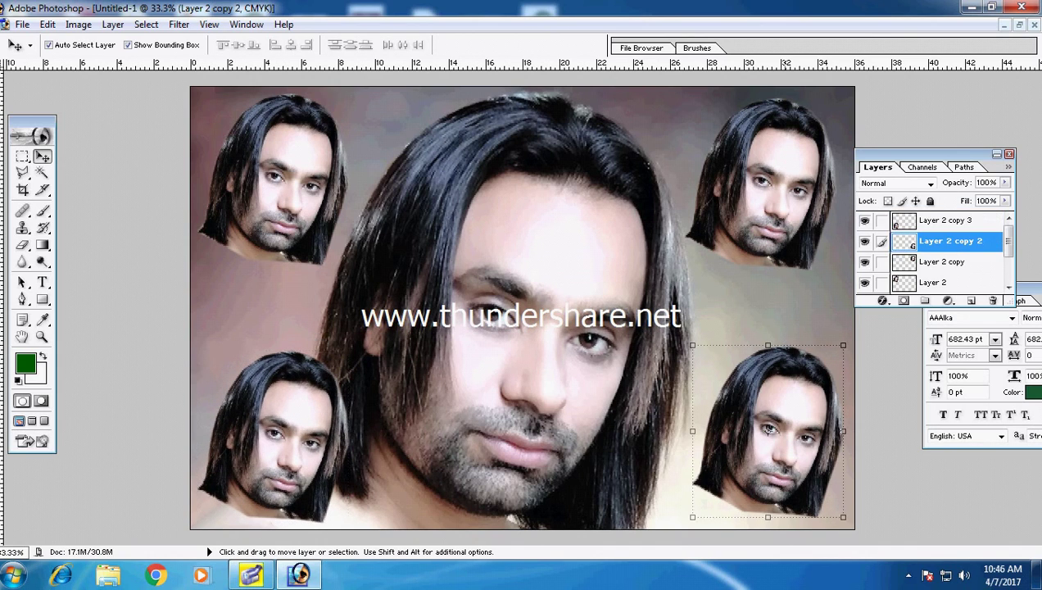
key(5)
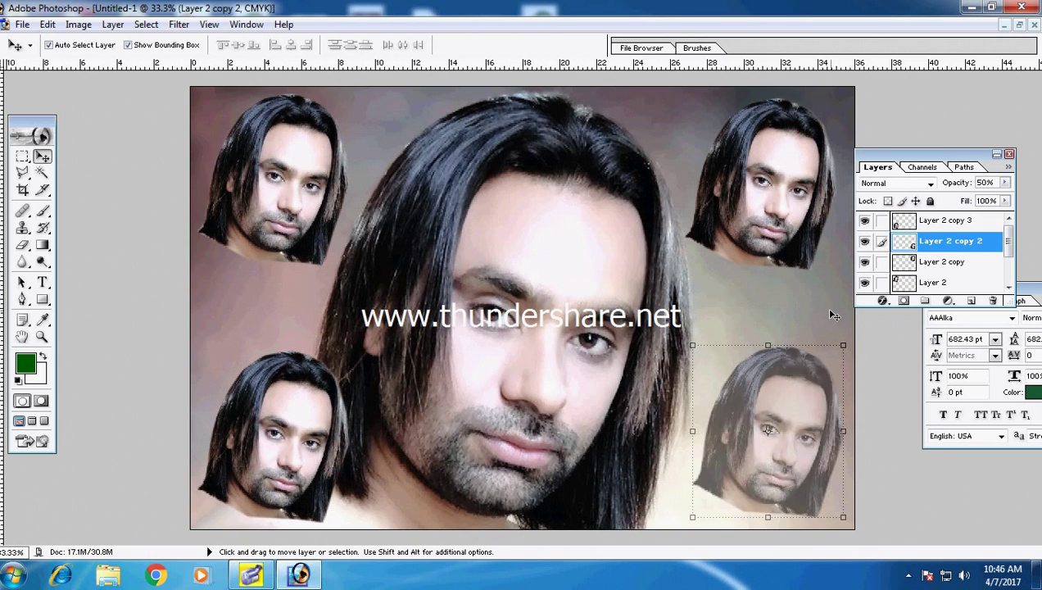
click(784, 192)
key(5)
click(326, 218)
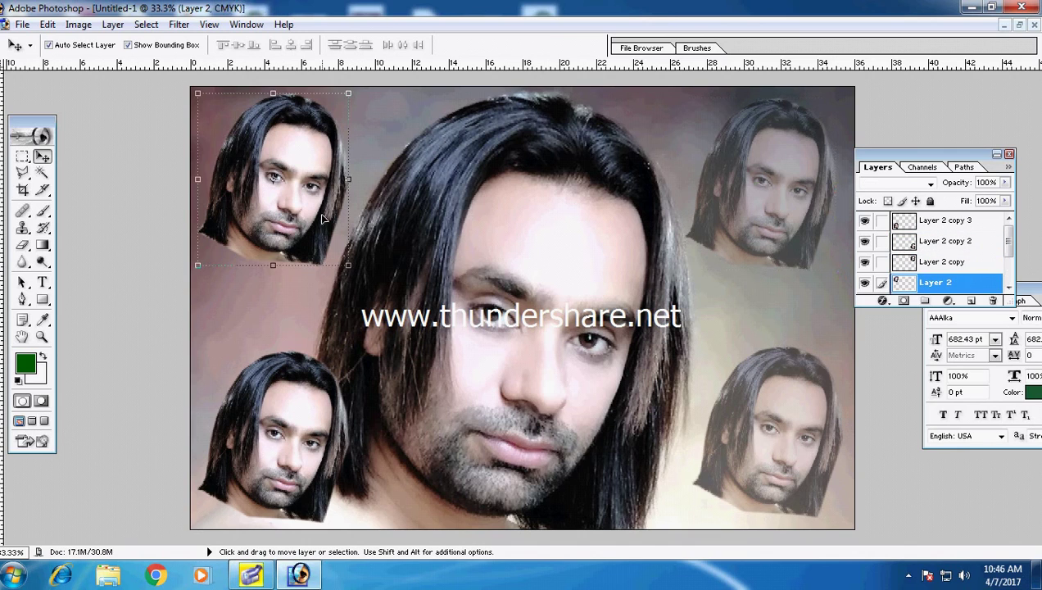
key(5)
click(271, 409)
key(6)
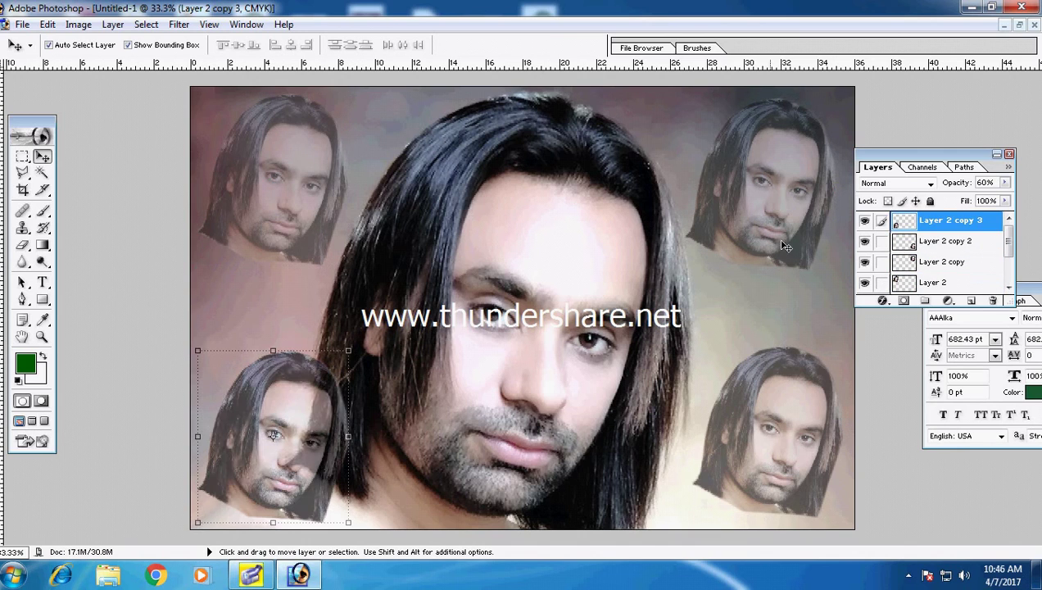
click(788, 242)
click(477, 306)
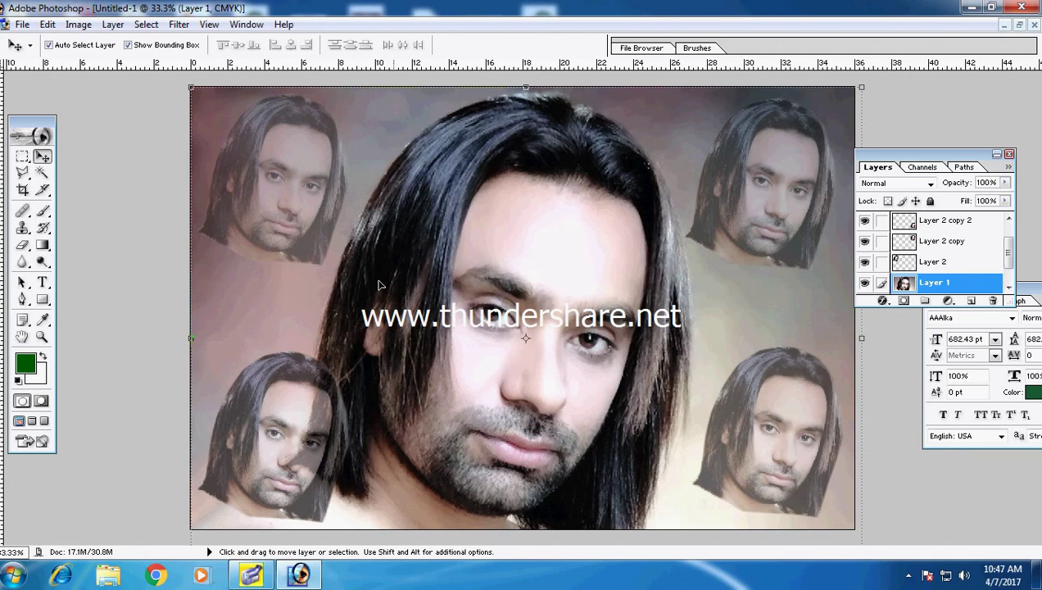
- Start Save As with JPEG format and enter a new file name
click(22, 24)
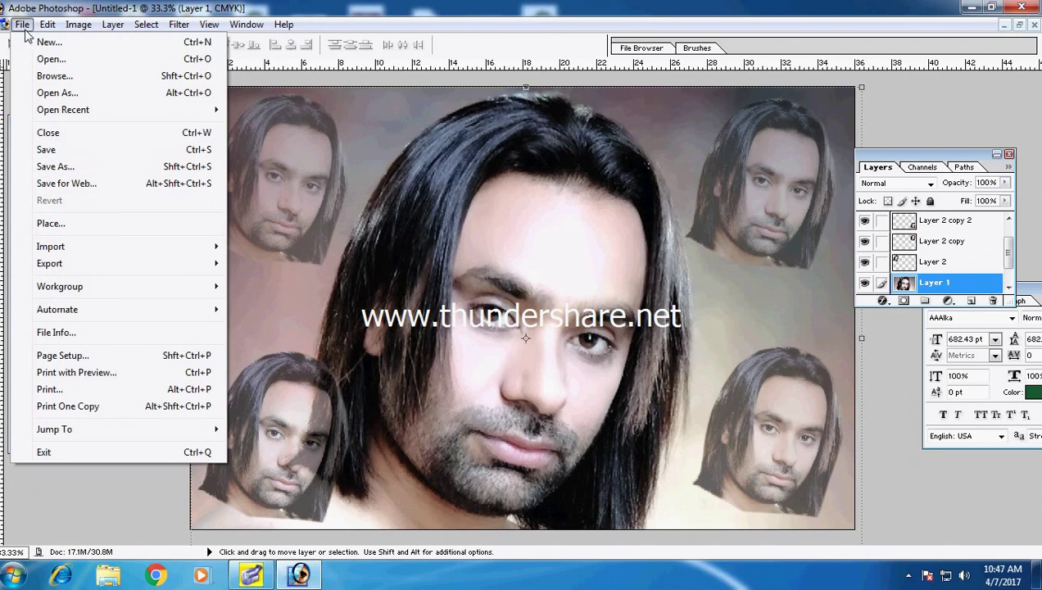
click(74, 168)
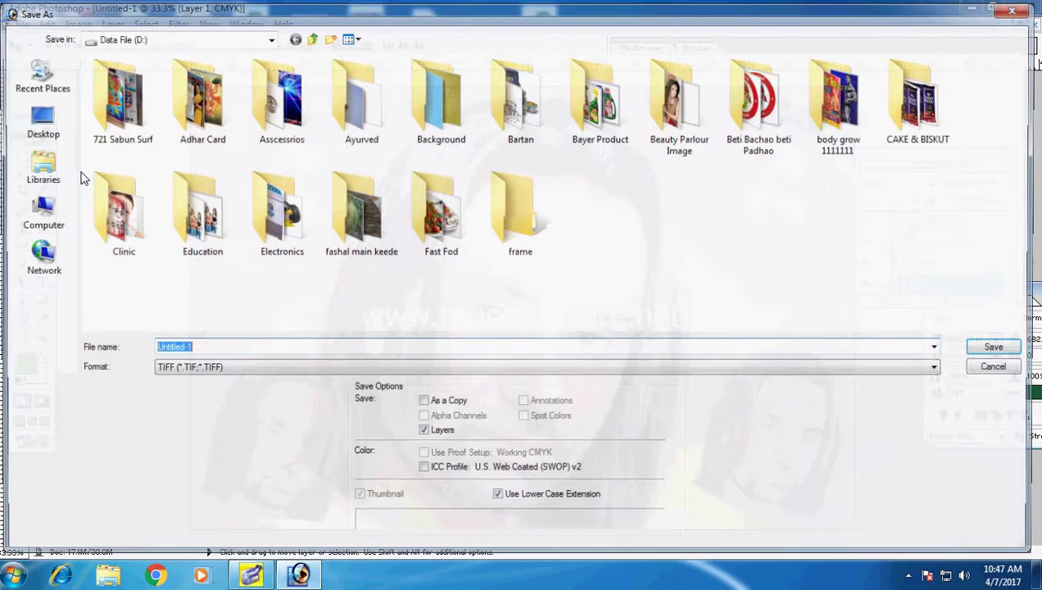
click(235, 370)
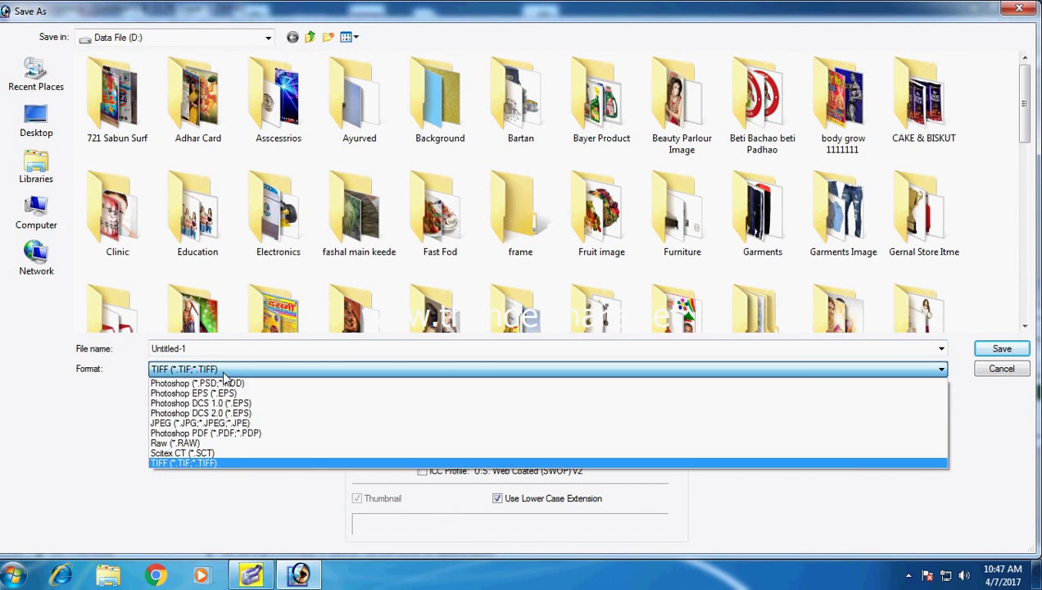
click(175, 383)
click(178, 369)
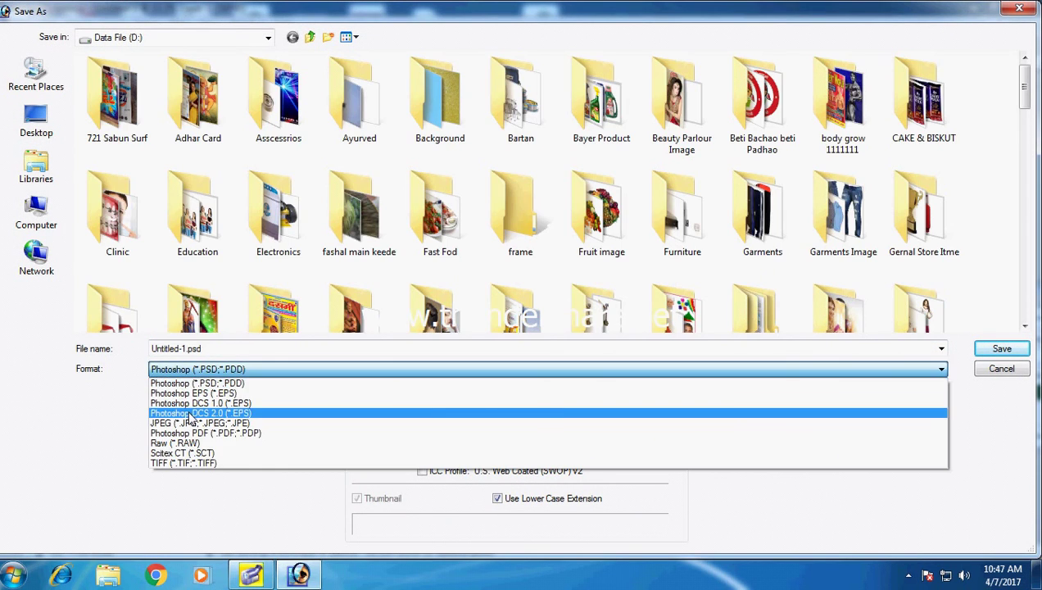
click(188, 423)
click(178, 369)
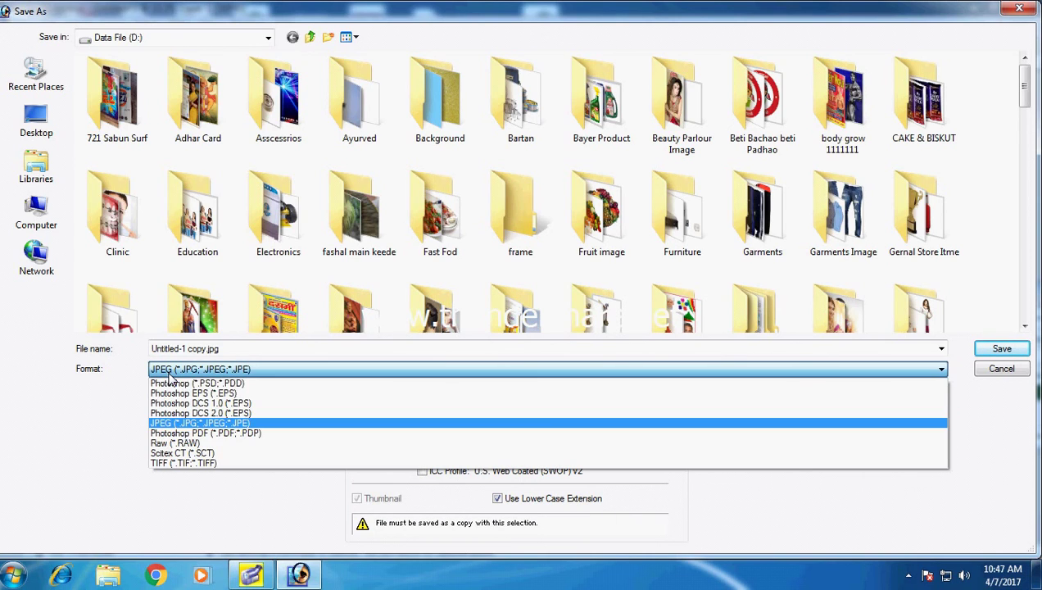
click(176, 424)
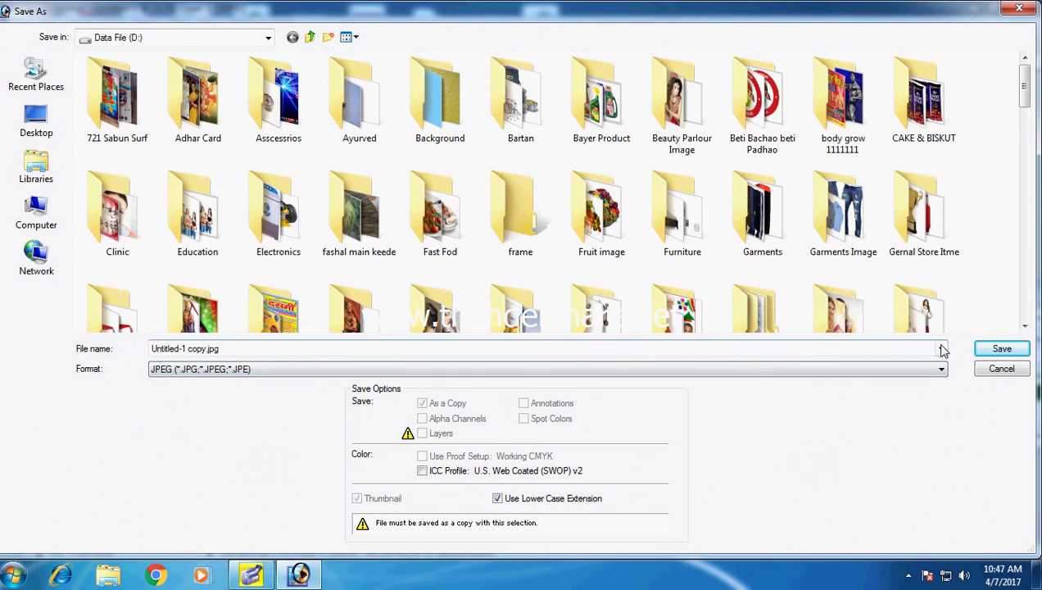
click(366, 352)
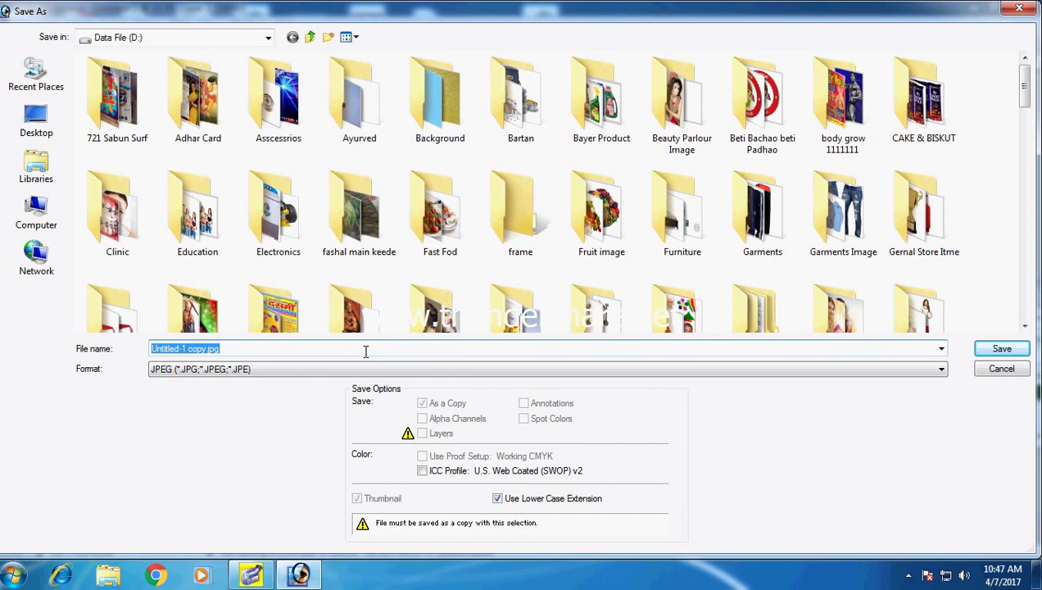
text(Babbu Mann Image)
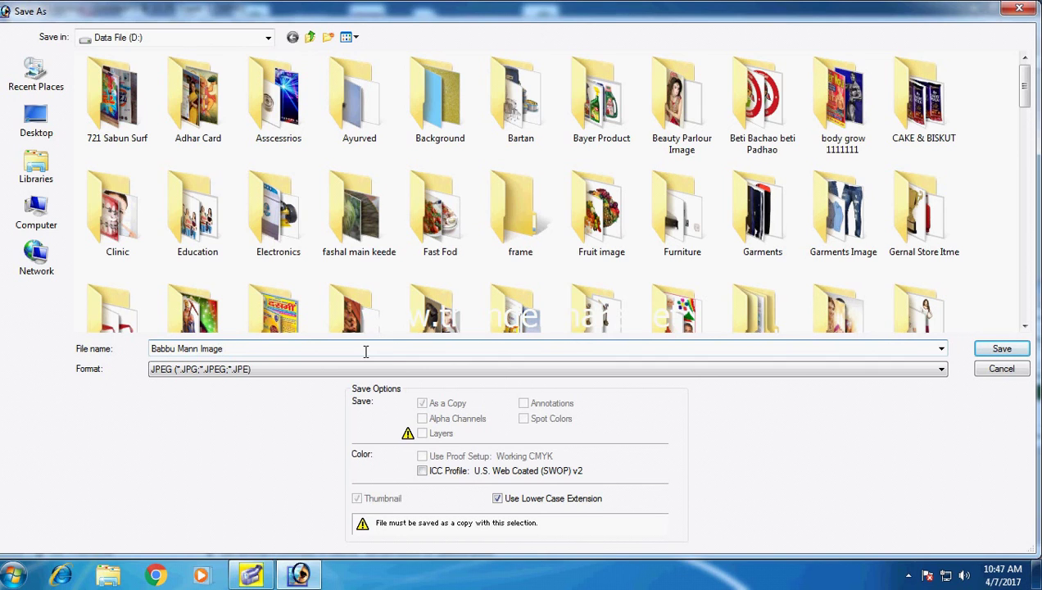
- Save the JPEG with Quality set to 12 (Maximum)
key(Return)
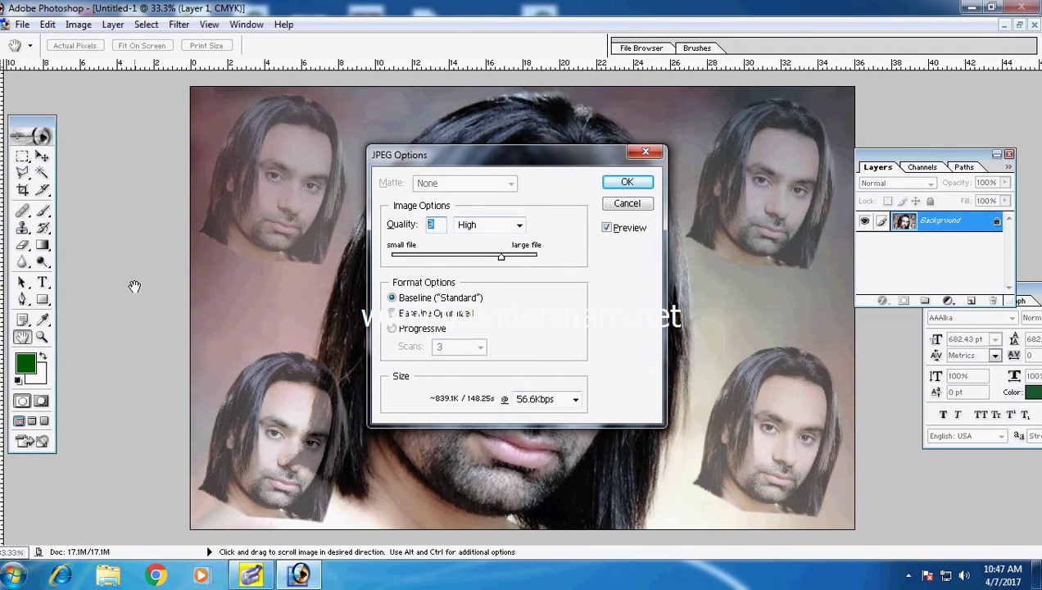
drag(500, 267, 560, 254)
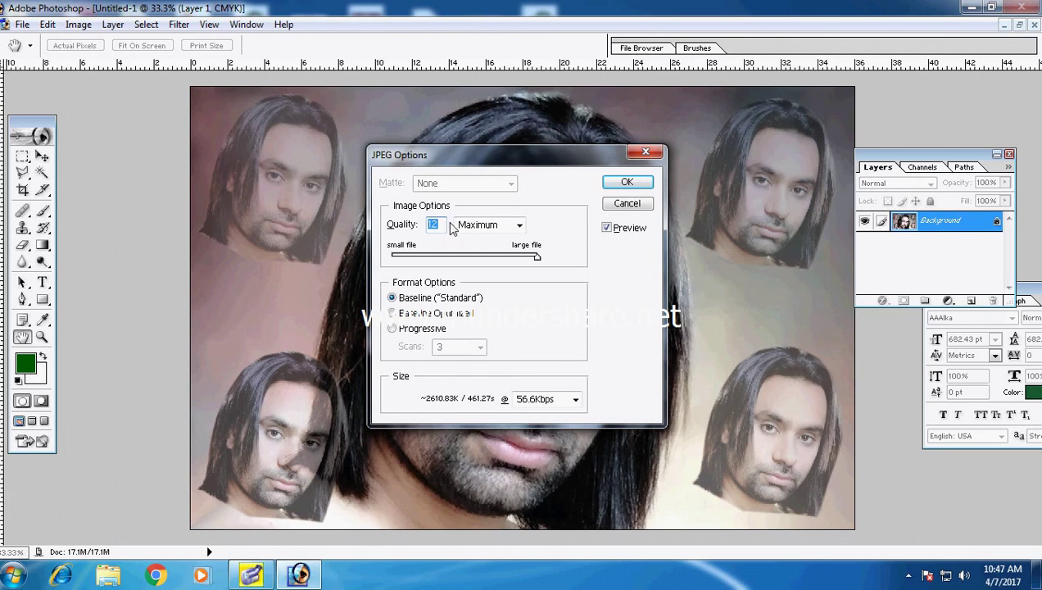
click(629, 183)
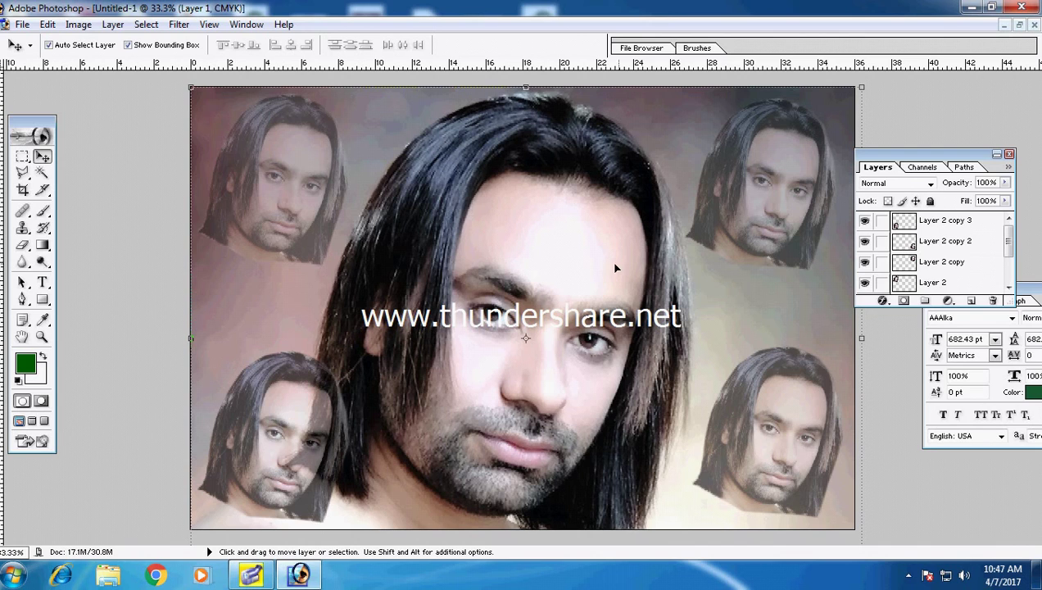
- Create a new 36×24 inch blank document
click(22, 23)
click(37, 39)
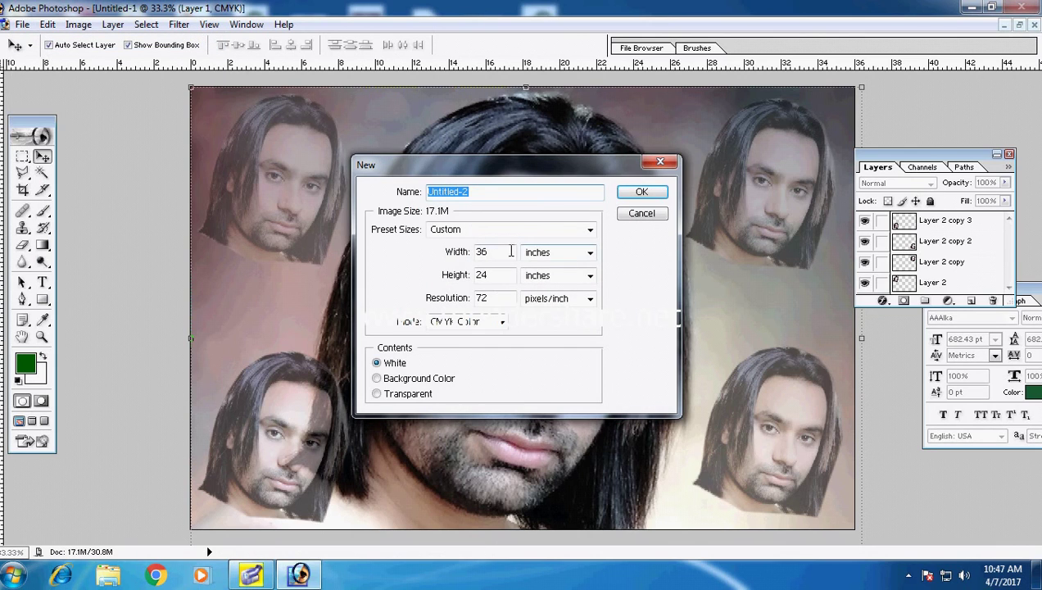
double_click(510, 252)
click(642, 191)
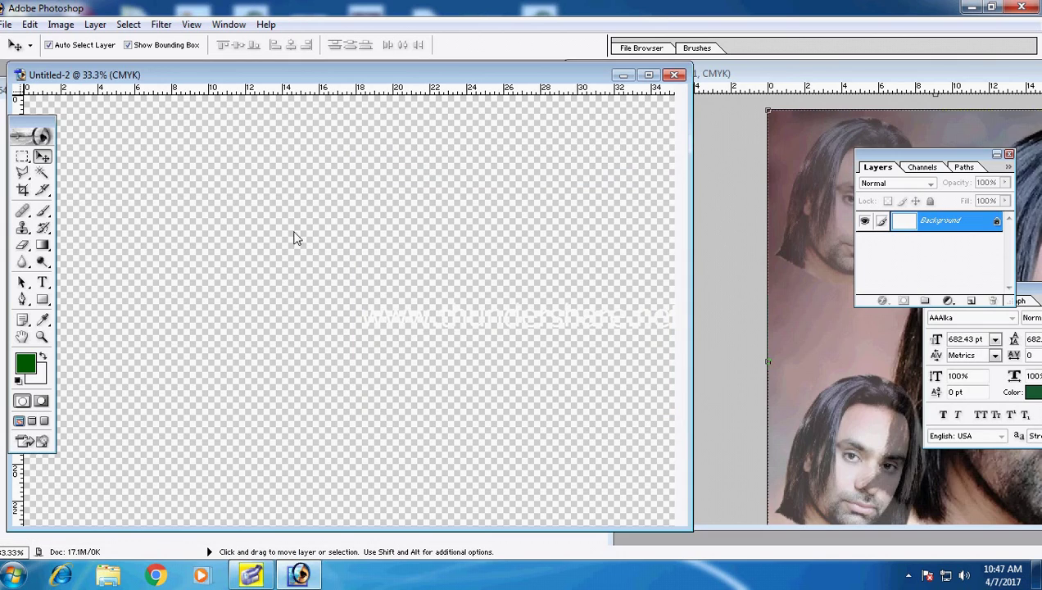
- Add a text layer reading 'you' and set it to Arial Black
key(t)
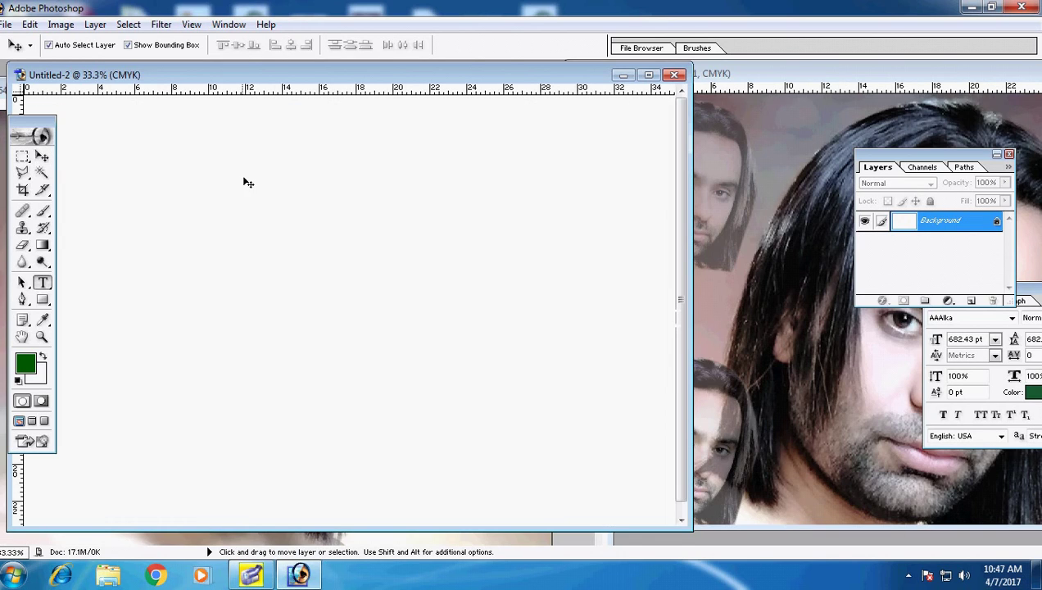
click(343, 303)
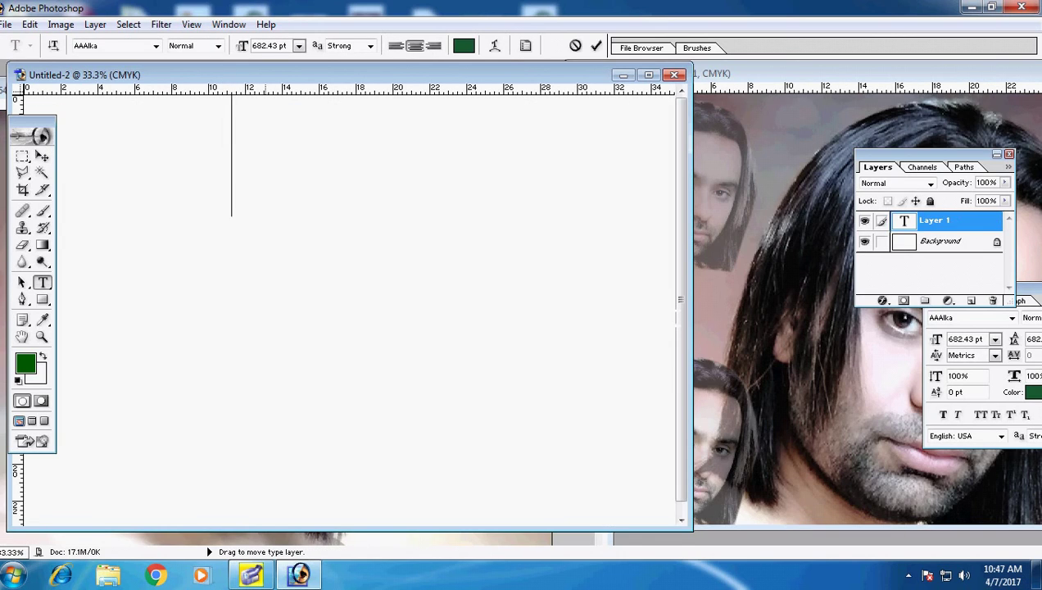
text(you)
key(ctrl+a)
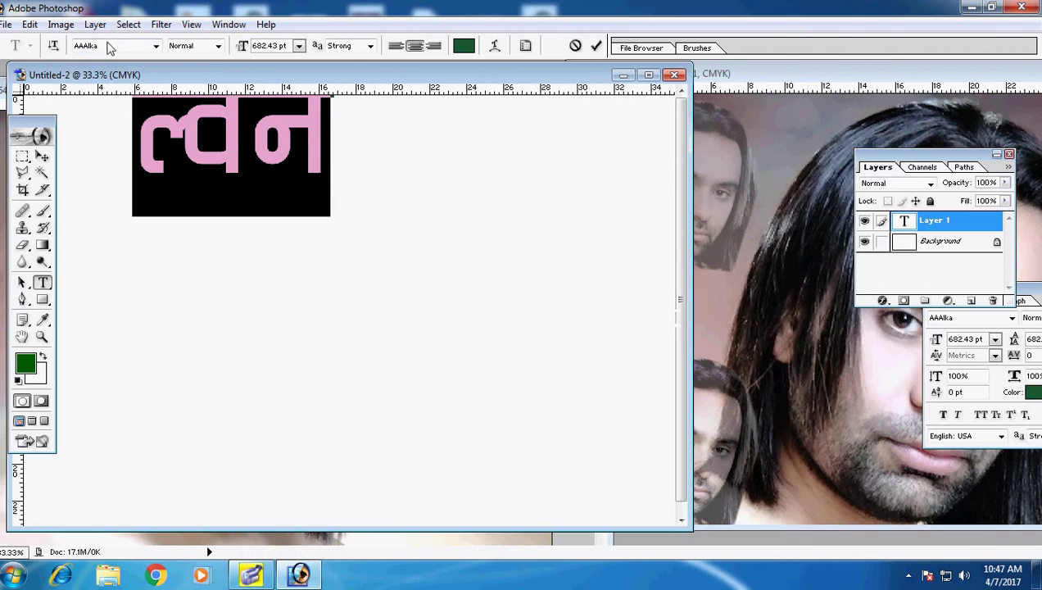
click(104, 46)
text(al Blac)
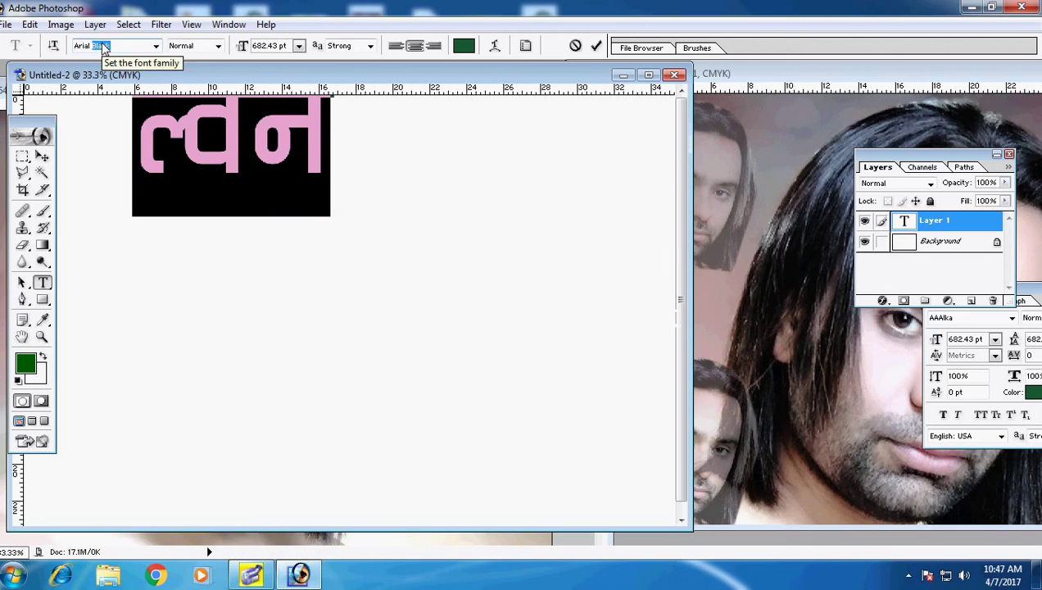
key(Return)
- Move and shrink the text, then extend it to 'Your Photo Is Rea'
click(42, 156)
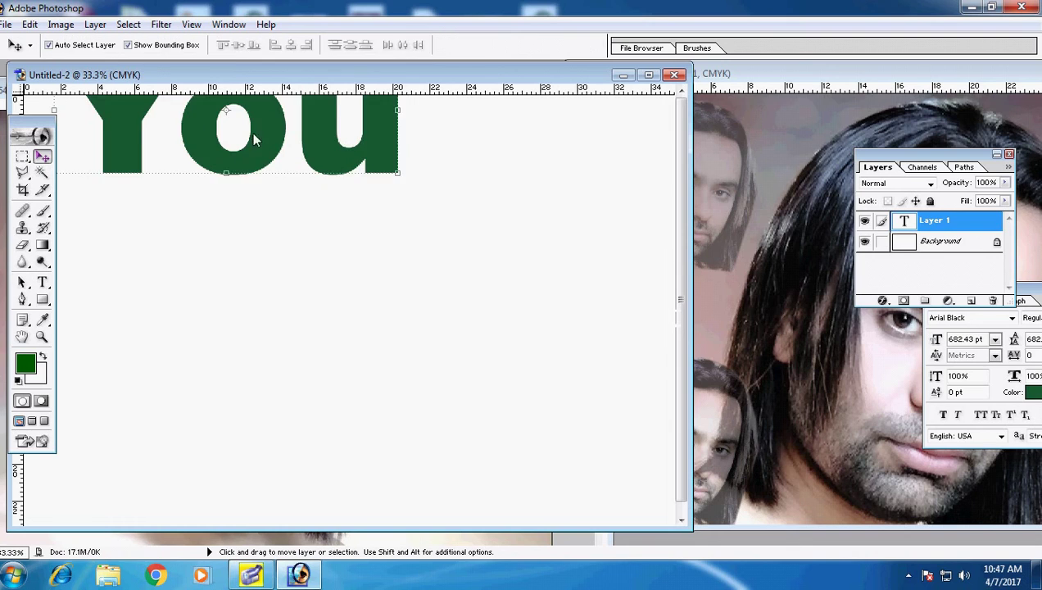
drag(254, 139, 270, 270)
mouse_move(423, 302)
mouse_down()
mouse_move(391, 302)
mouse_move(325, 270)
mouse_up()
key(Return)
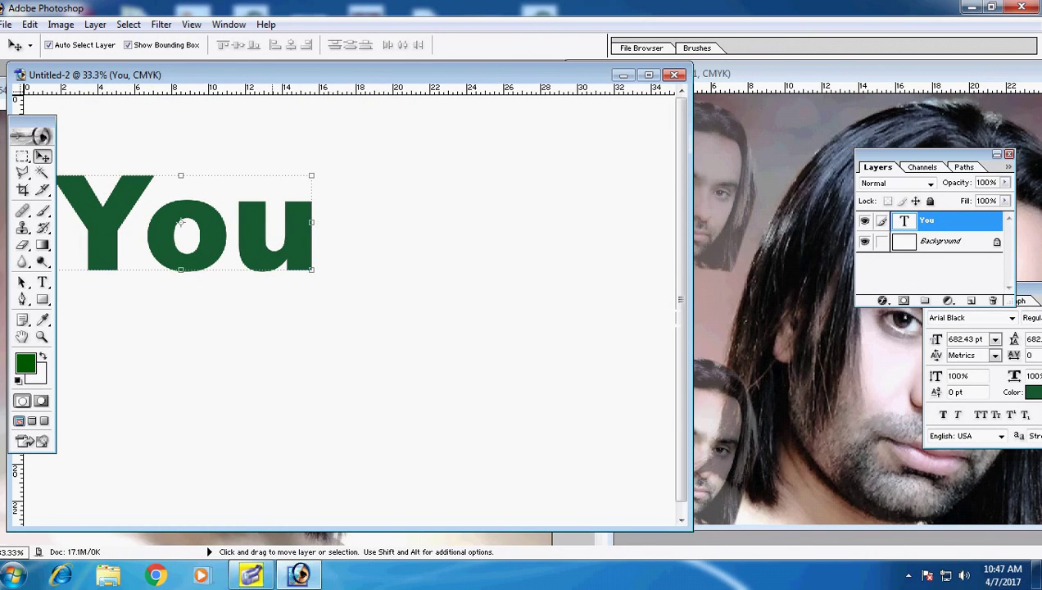
key(t)
click(318, 235)
text(r)
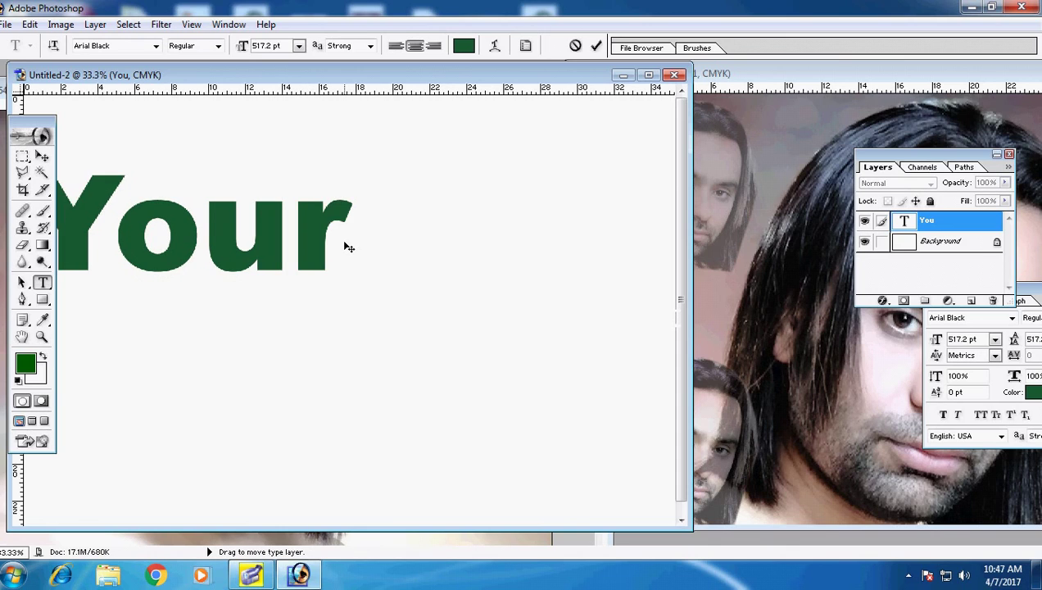
text( Photo)
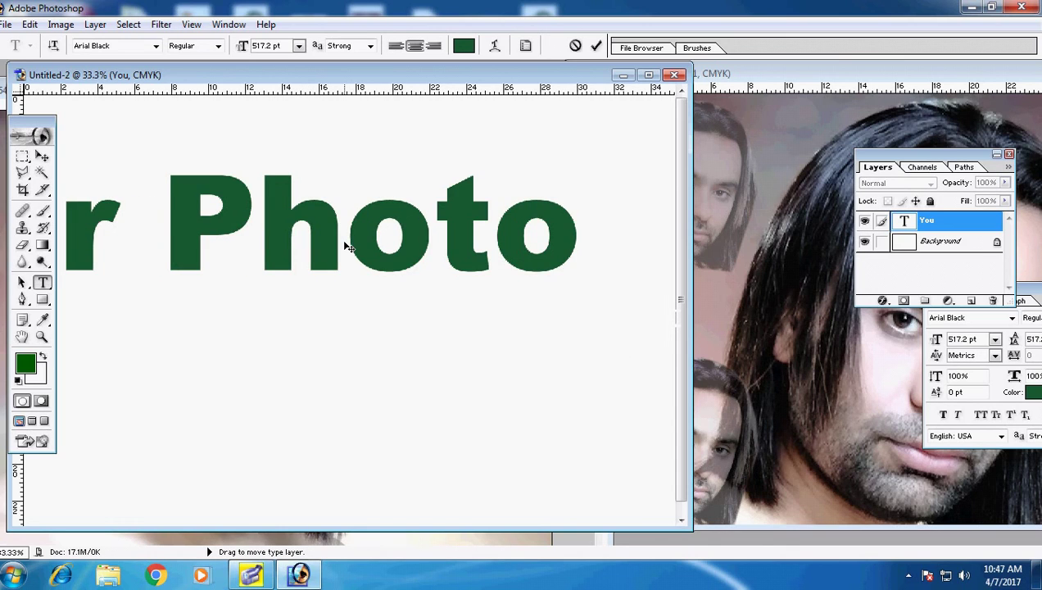
text( Is R)
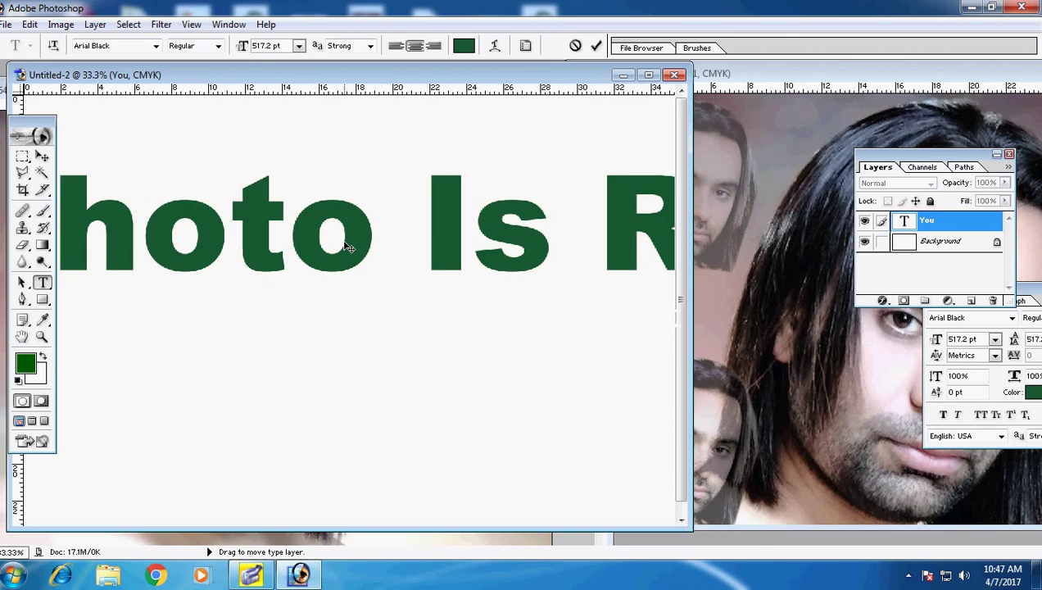
text(ea)
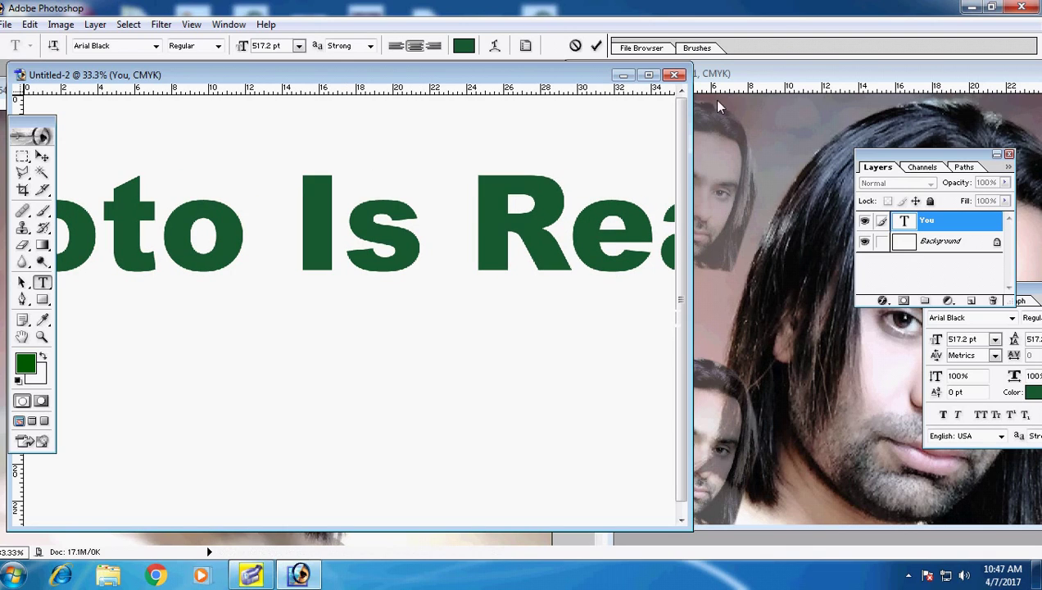
click(648, 74)
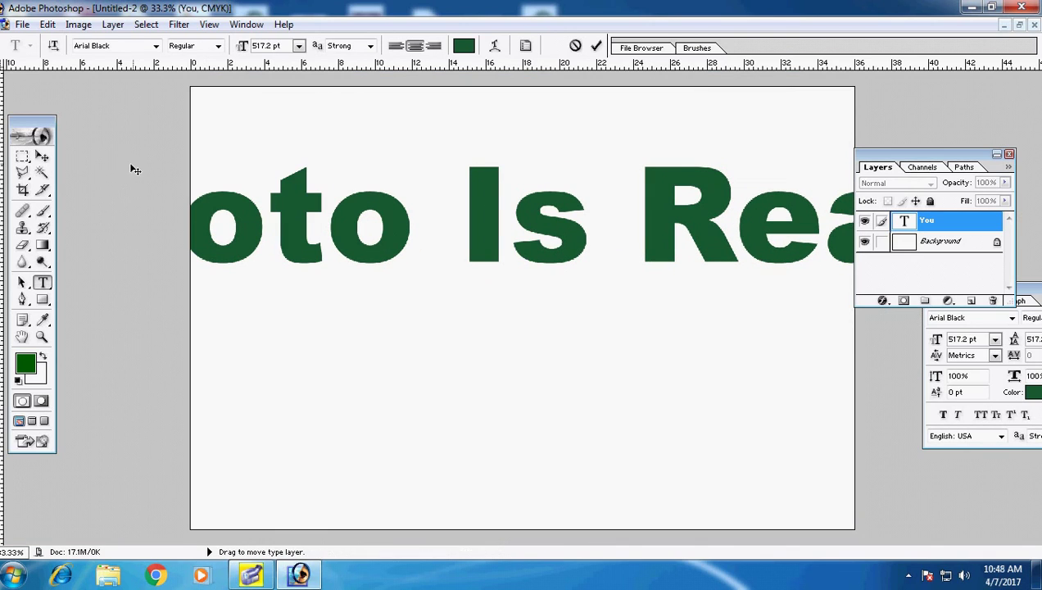
- Break the headline into two lines: 'Your Photo' and 'Is Ready'
click(615, 202)
key(Return)
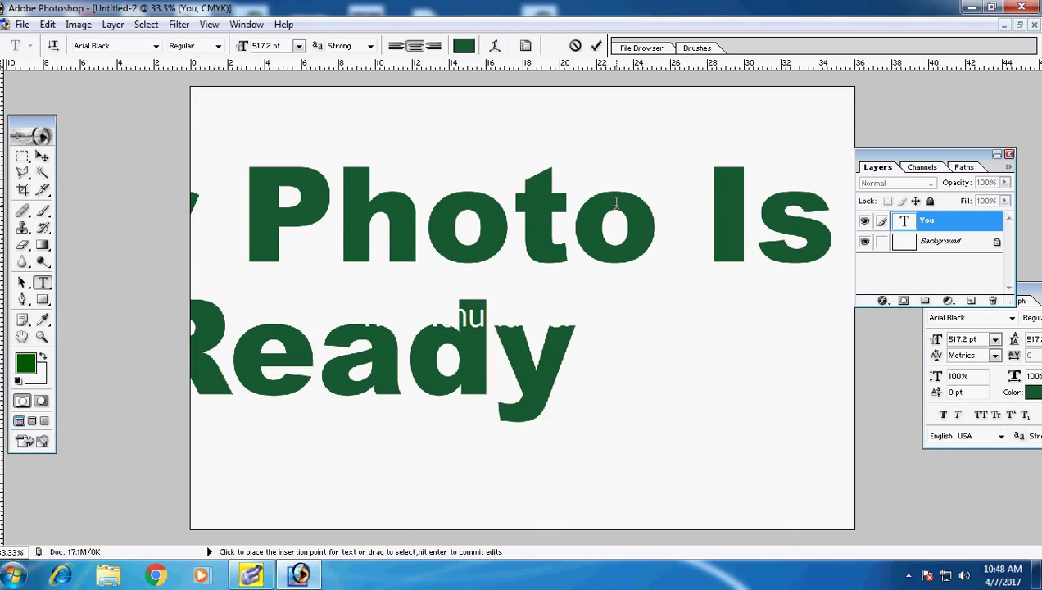
key(BackSpace)
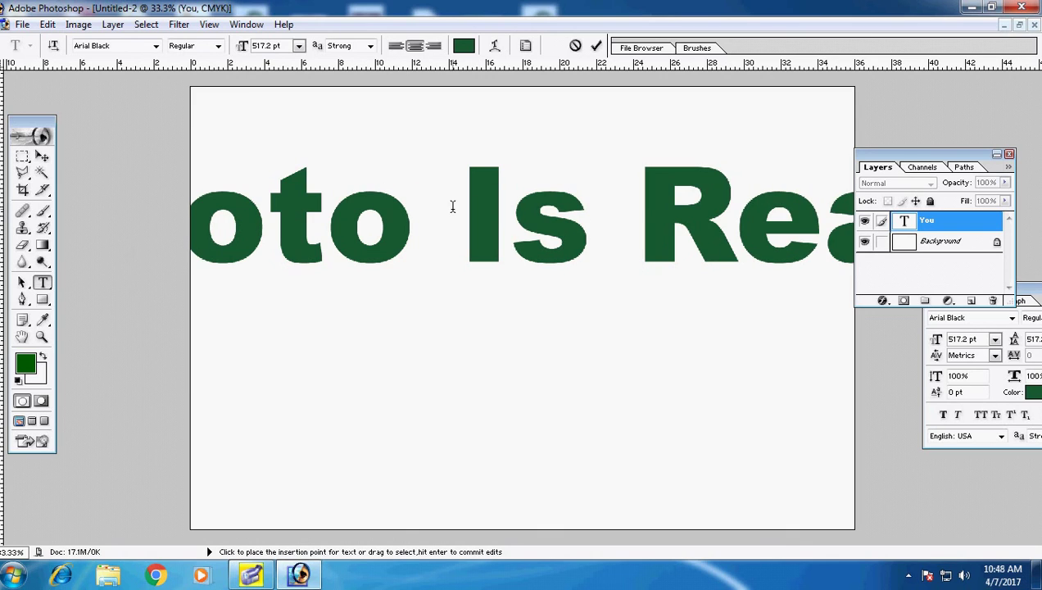
click(452, 206)
key(Return)
click(43, 156)
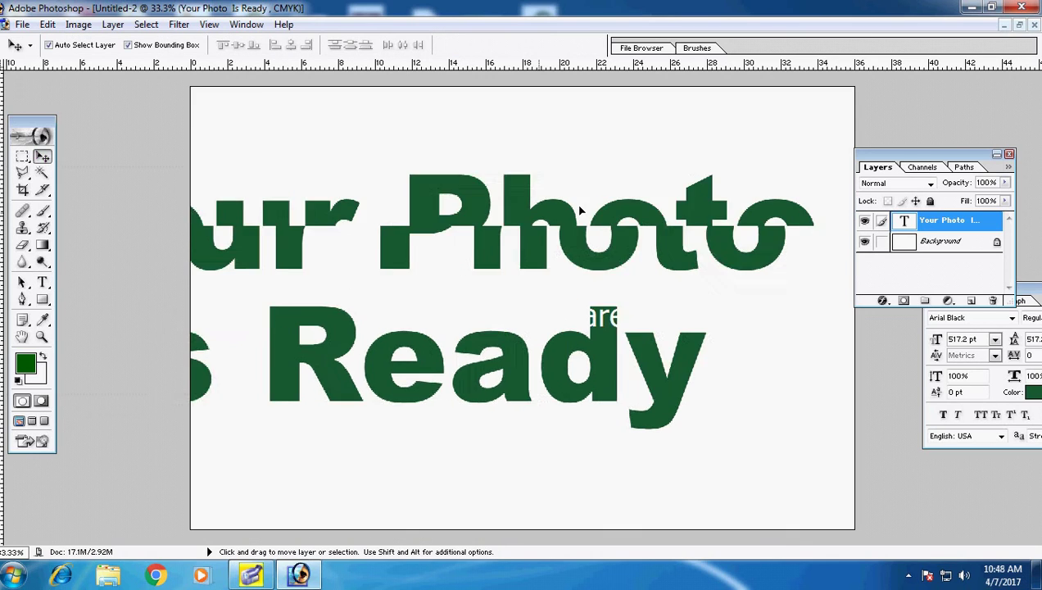
- Resize the headline's width with Free Transform and move it up slightly left
key(ctrl+t)
drag(82, 223, 227, 222)
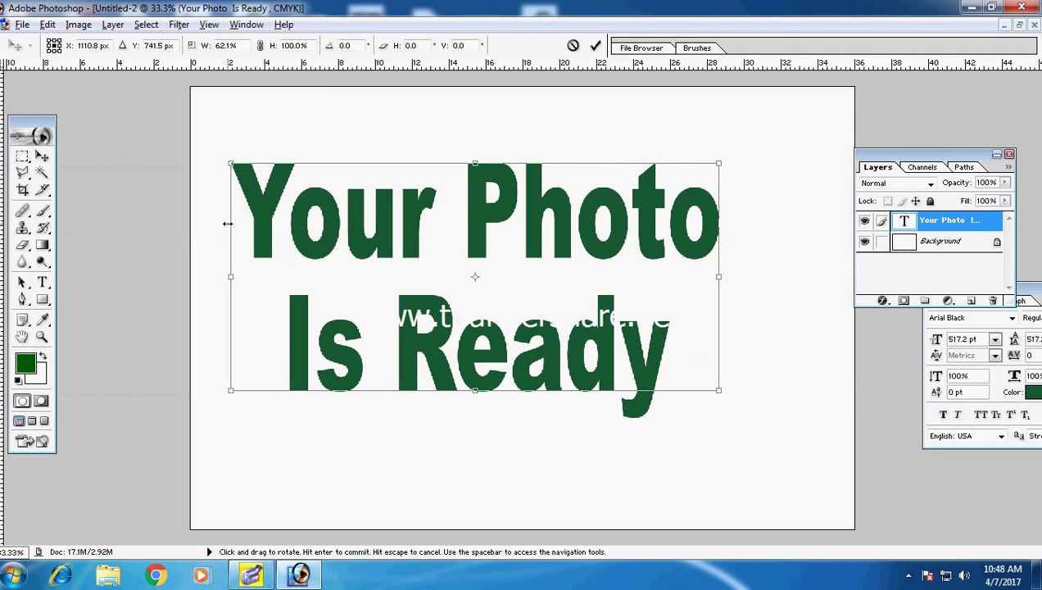
drag(719, 276, 837, 227)
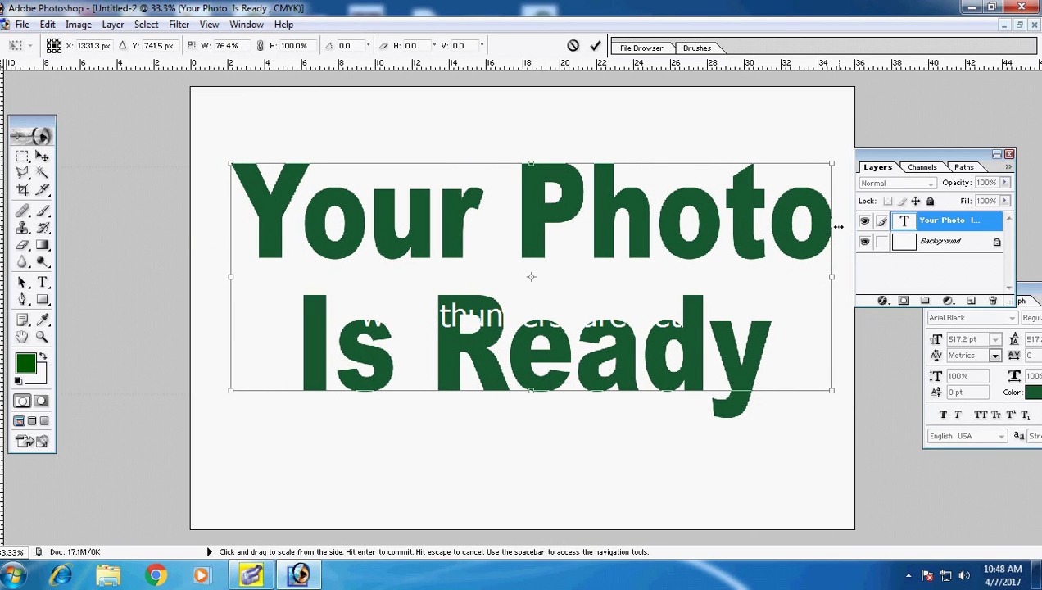
key(Return)
drag(558, 204, 546, 164)
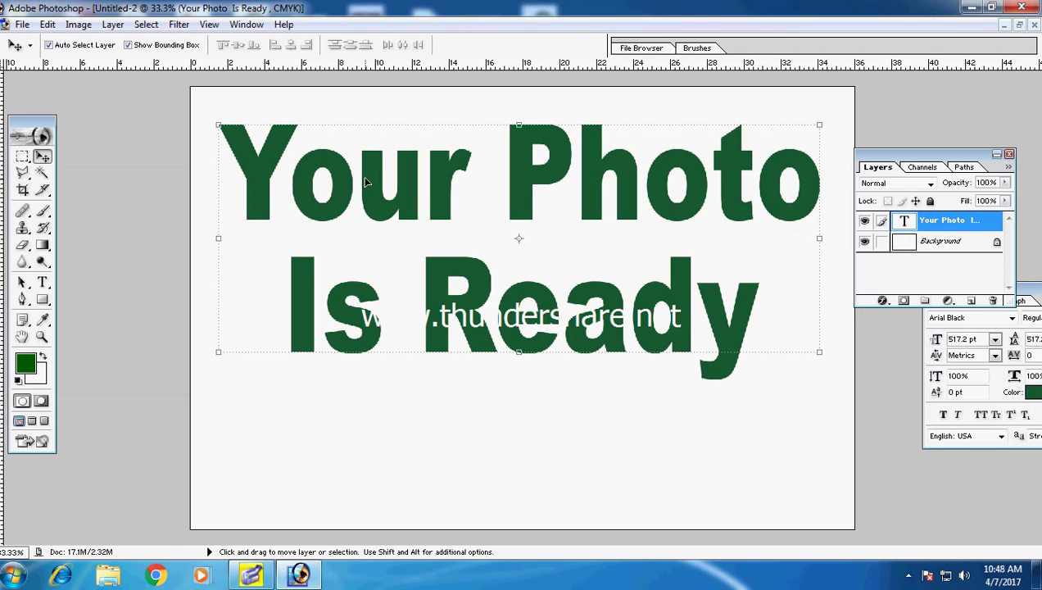
- Close the text document without saving and minimize Photoshop
click(1033, 27)
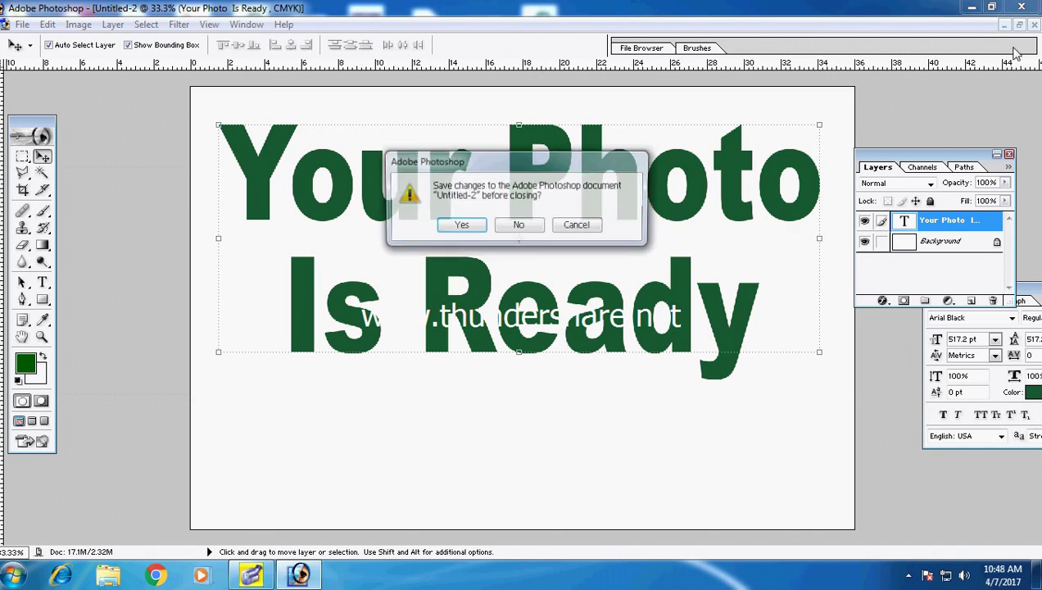
click(524, 226)
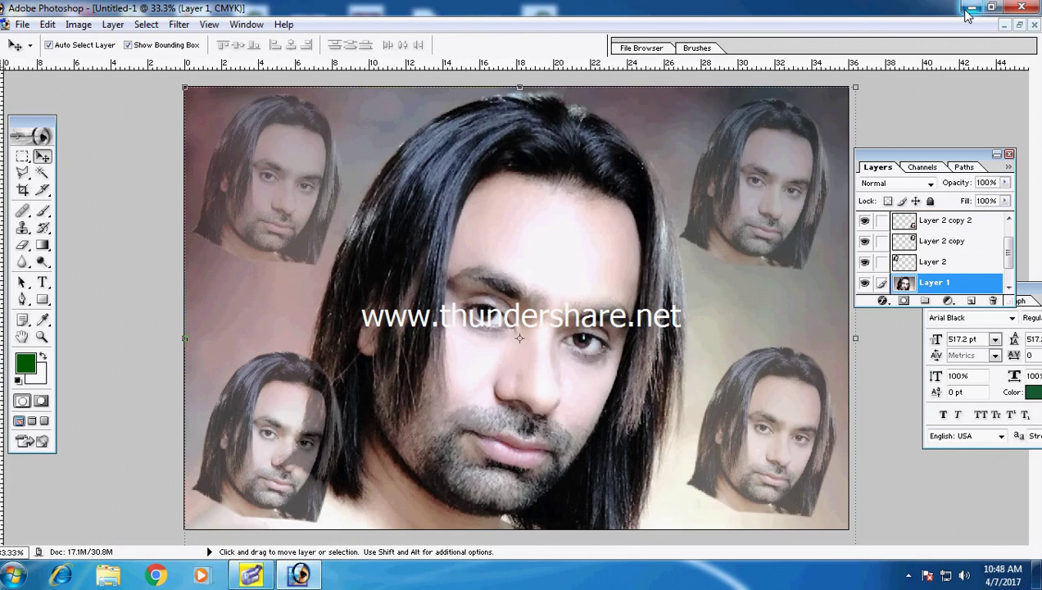
click(968, 9)
- Open the MPEG folder on the desktop and select the Desktop video file
click(909, 576)
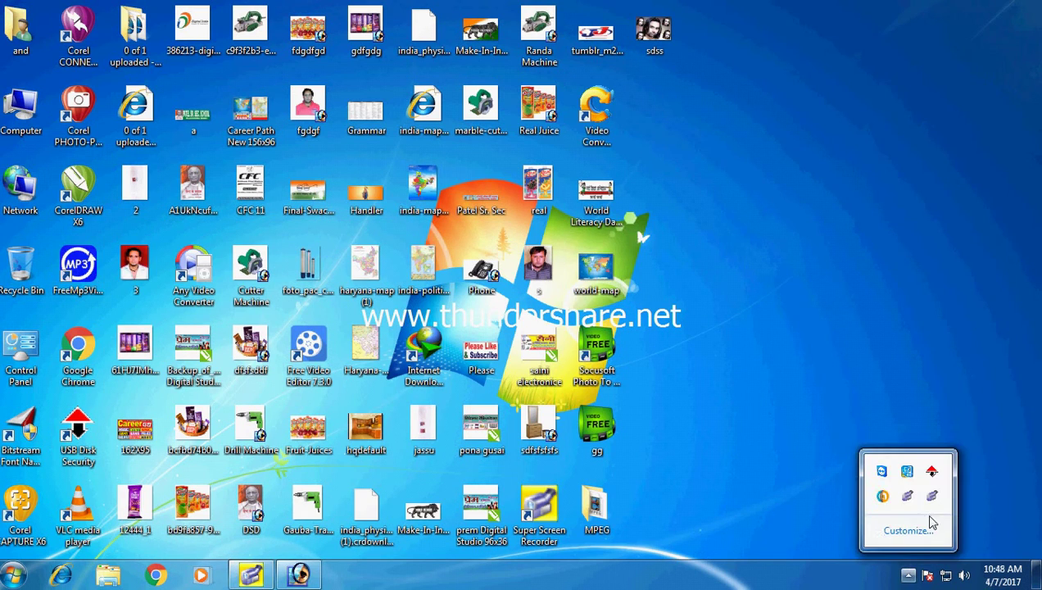
right_click(929, 496)
click(950, 466)
mouse_move(298, 574)
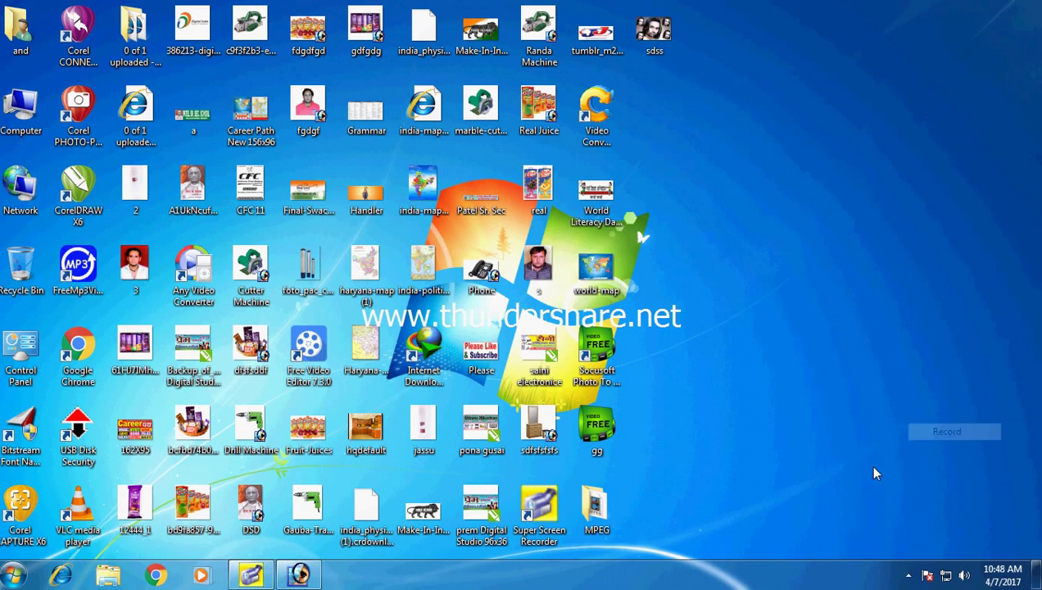
double_click(596, 506)
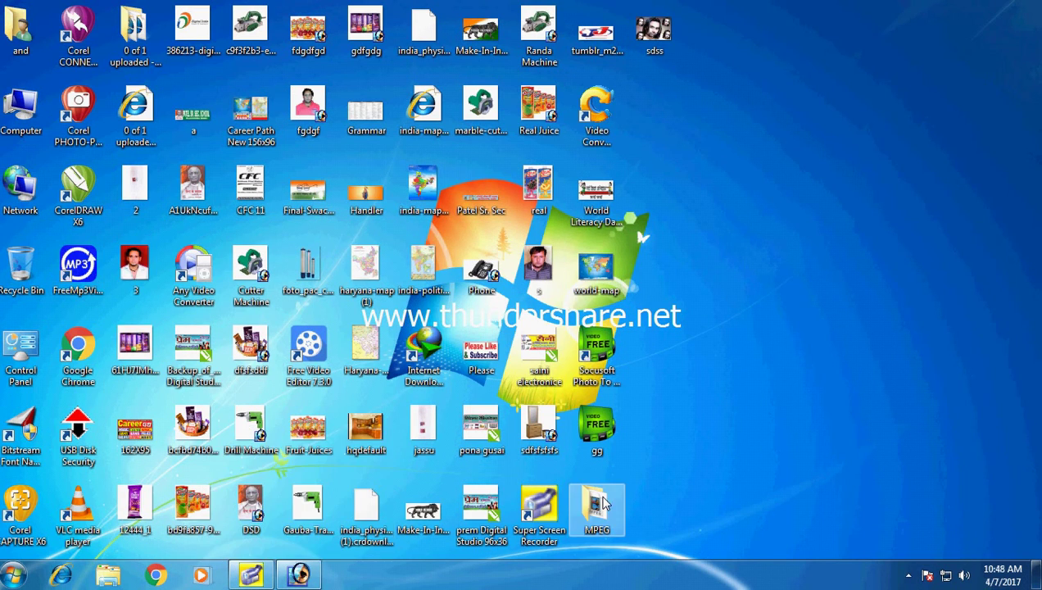
click(176, 118)
- Play the Desktop video full screen, then return to windowed playback
double_click(176, 119)
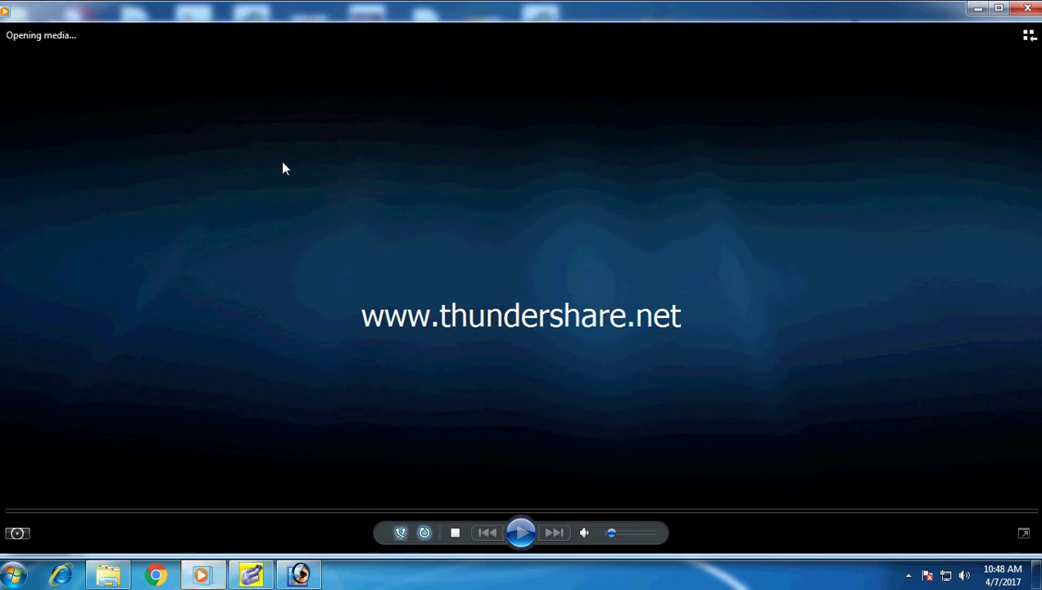
double_click(210, 131)
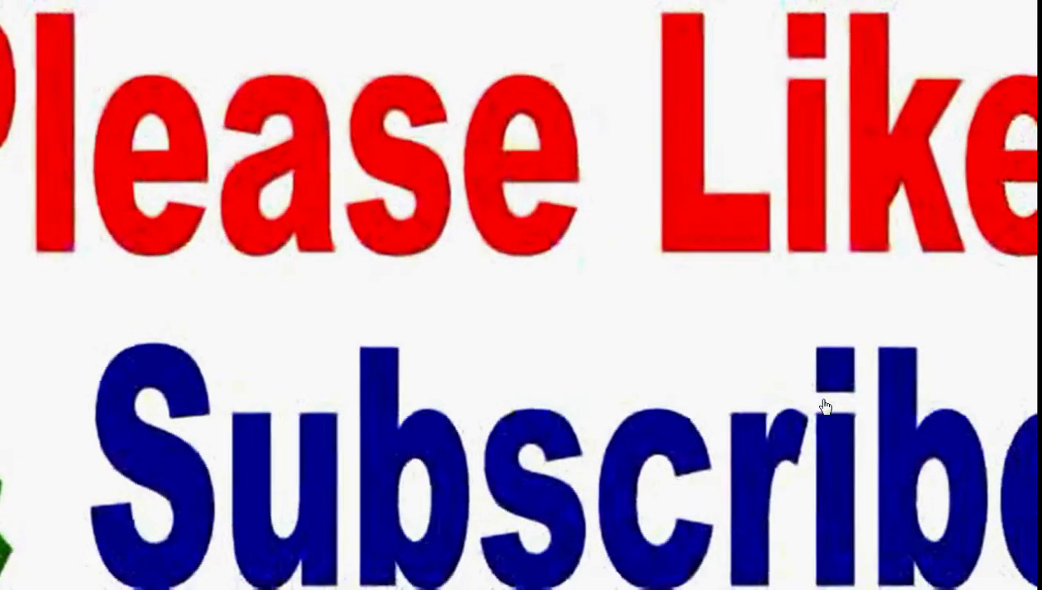
mouse_move(1024, 12)
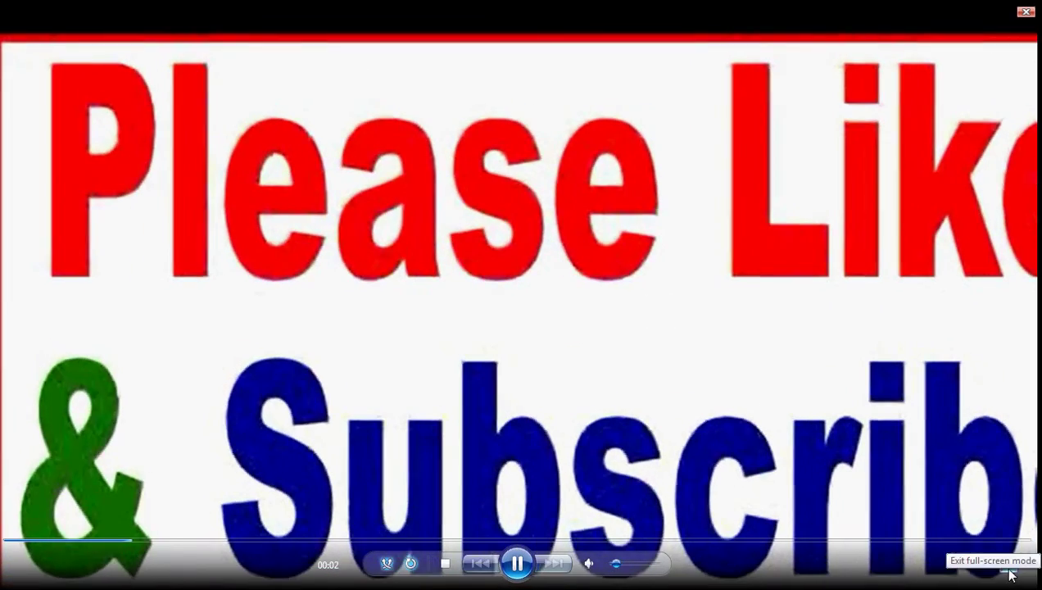
click(1007, 562)
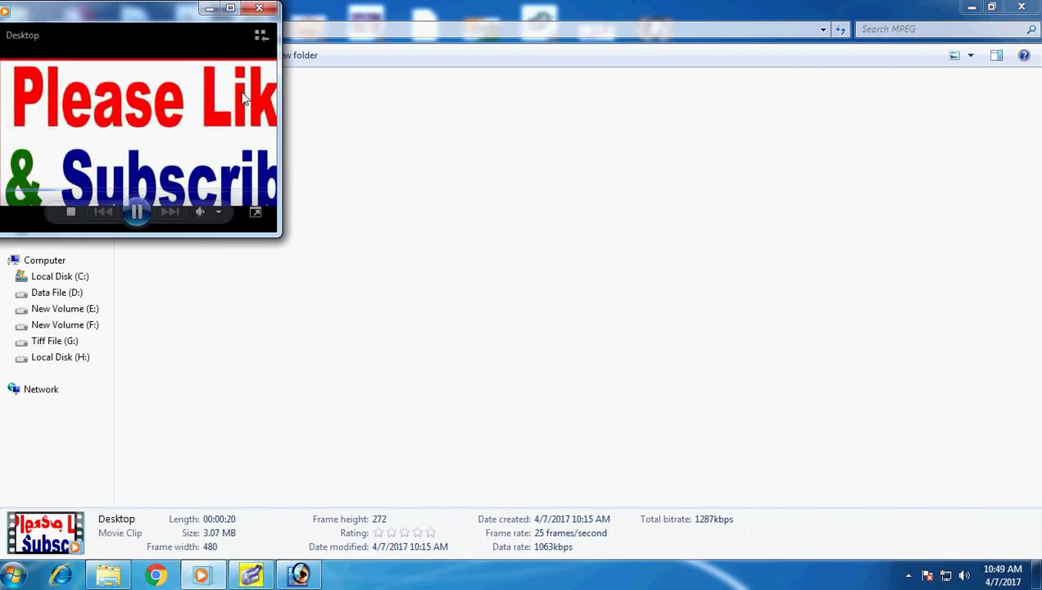
- Bring up the screen recorder's tray menu to end the recording
right_click(901, 579)
click(907, 576)
click(907, 576)
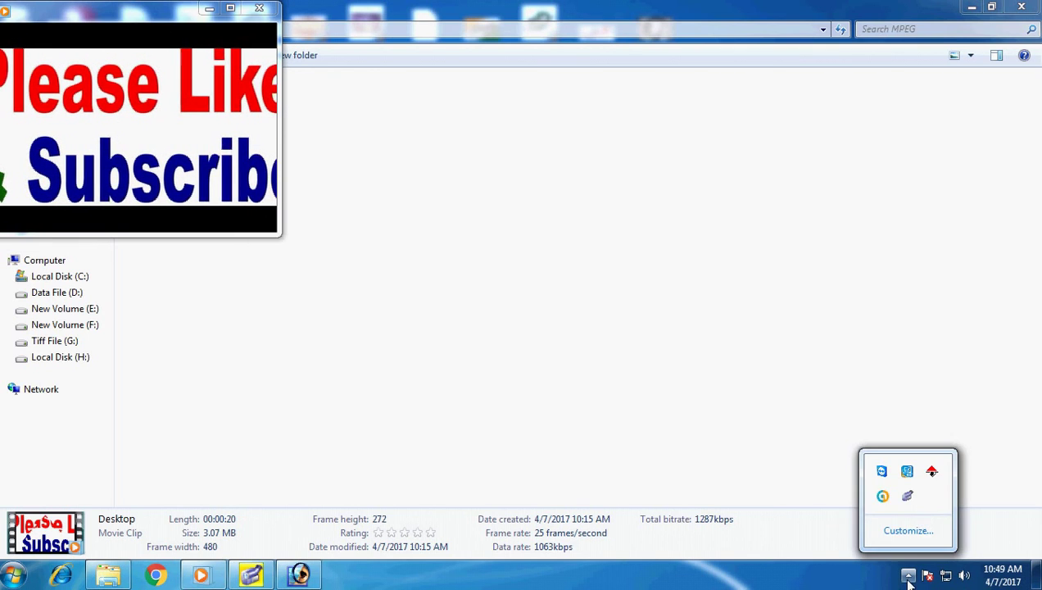
right_click(909, 497)
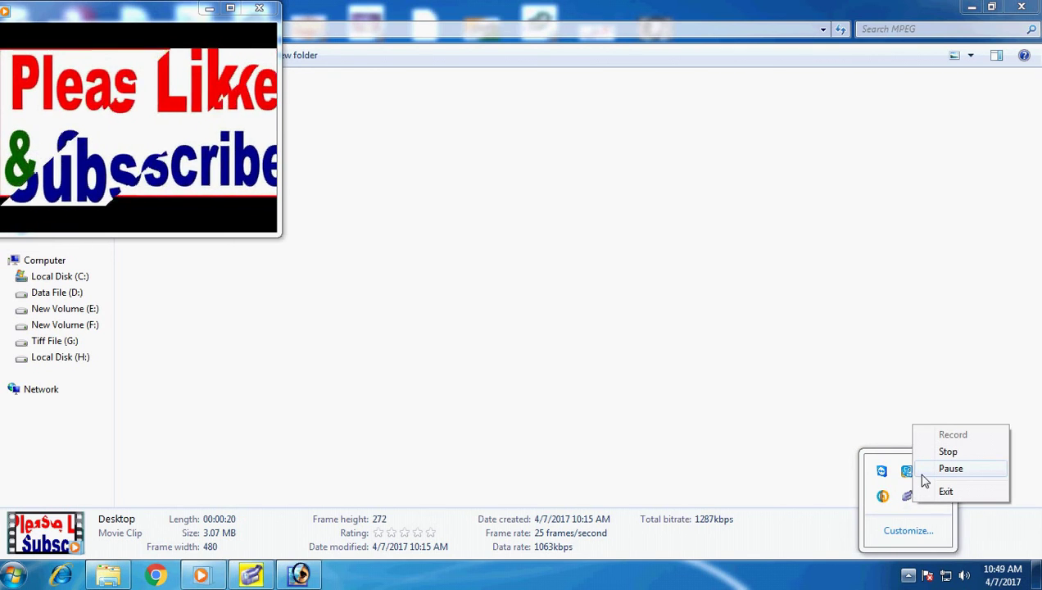